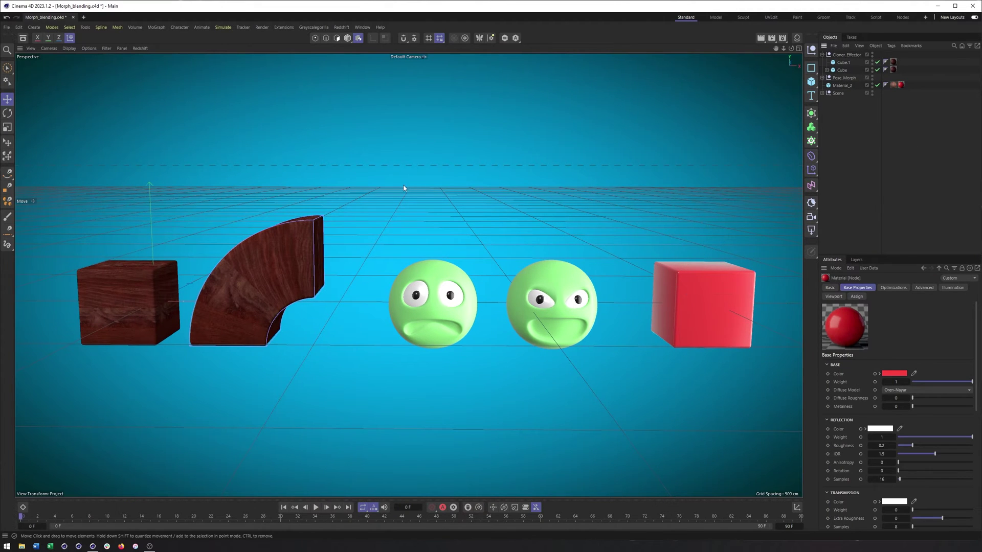
# - Frame the wooden blocks, switch to whole-object mode and select the straight cube Cube.1
pyautogui.keyDown('alt'); pyautogui.moveTo(403, 186); pyautogui.dragTo(564, 192, button='middle'); pyautogui.keyUp('alt')
pyautogui.click(394, 250)
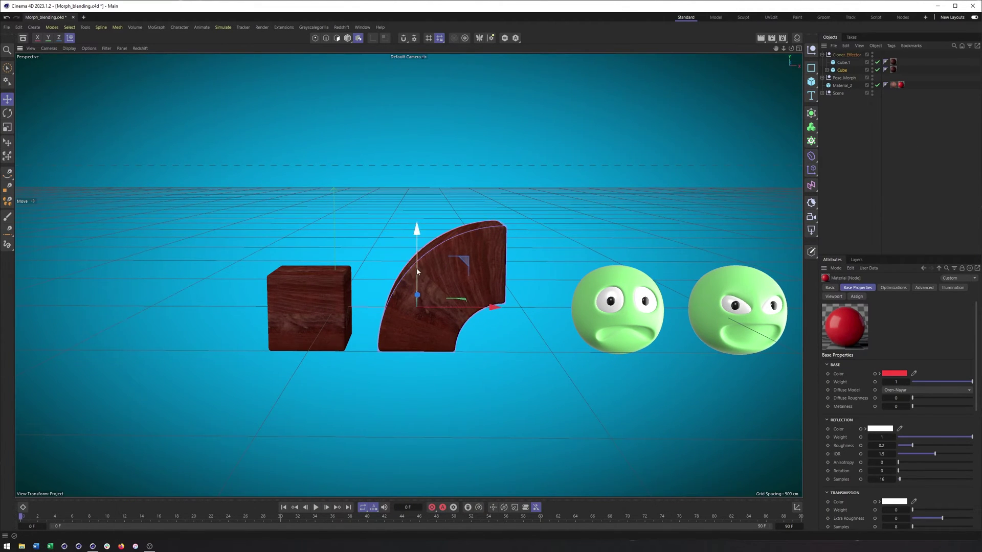
pyautogui.scroll(2, 425, 265)
pyautogui.scroll(1, 425, 264)
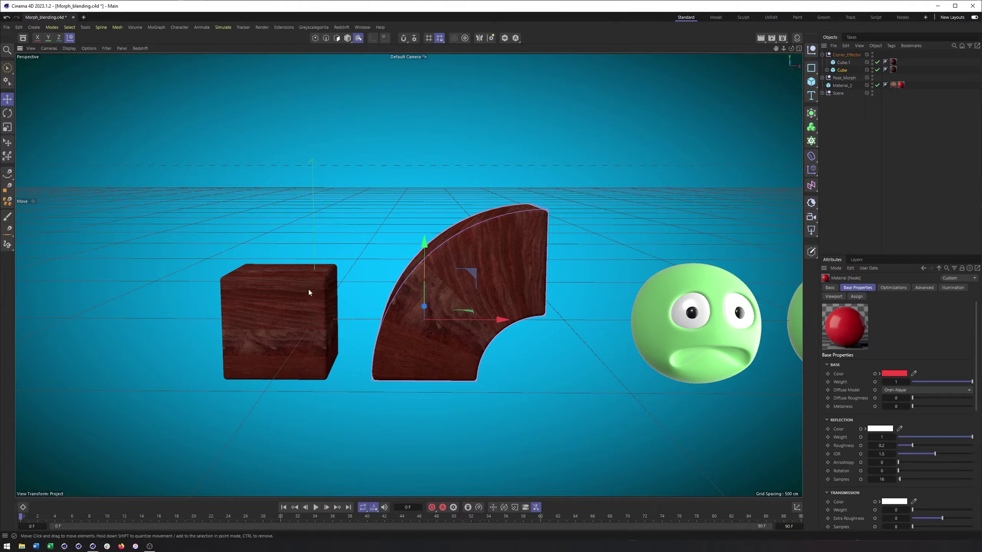
pyautogui.keyDown('alt'); pyautogui.moveTo(339, 257); pyautogui.dragTo(346, 261, button='middle'); pyautogui.keyUp('alt')
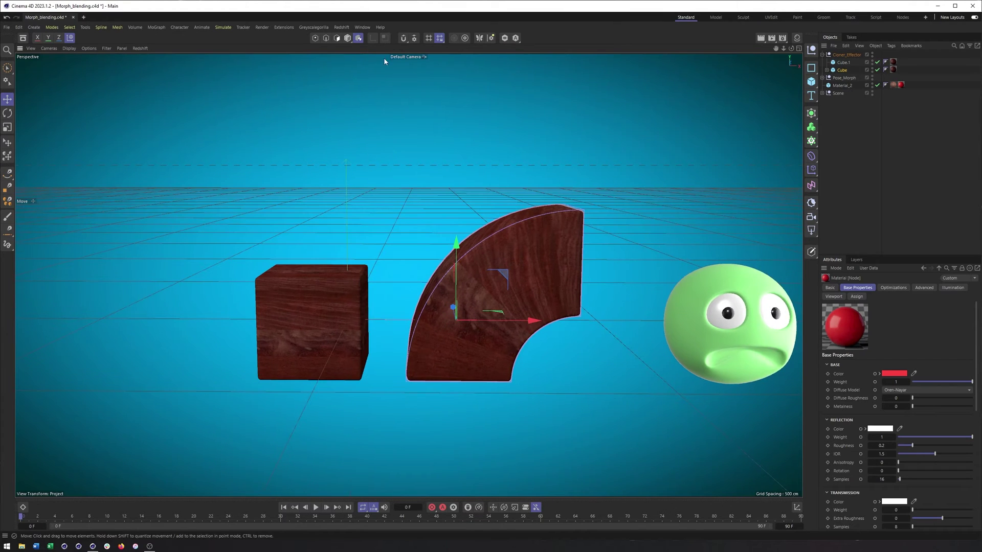
pyautogui.click(347, 38)
pyautogui.hotkey('ctrl', 'shift', 'a')
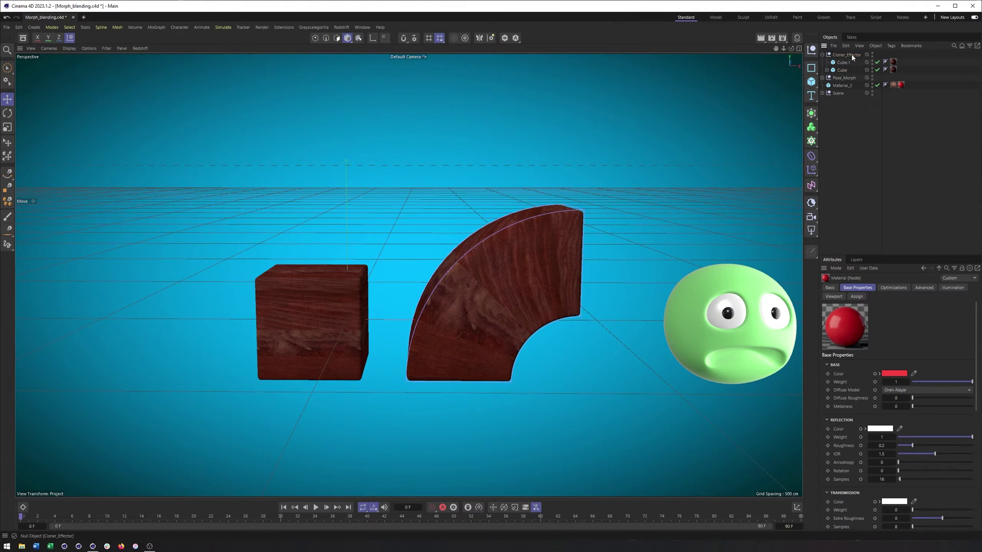
pyautogui.click(852, 56)
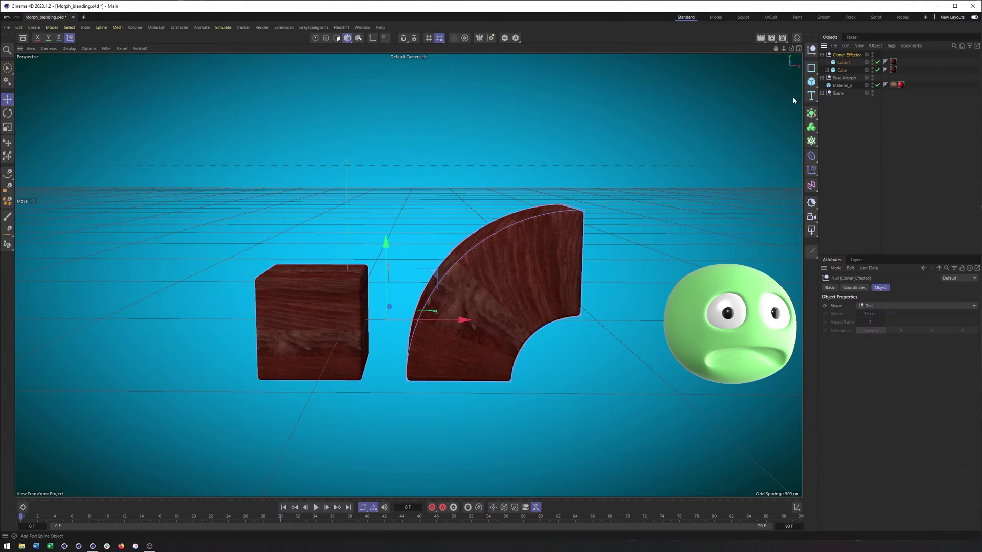
pyautogui.click(337, 284)
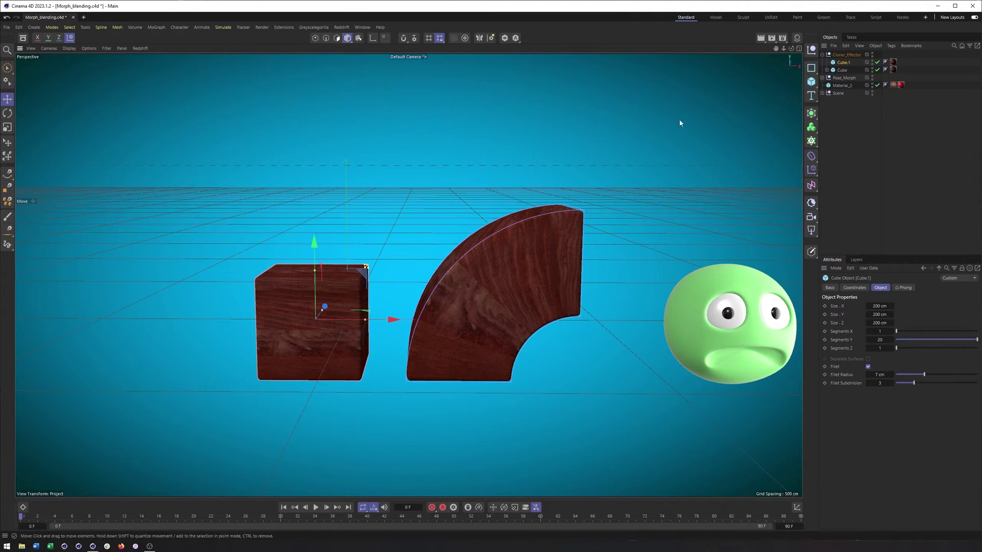
# - Show wireframe shading and toggle the bent Cube's Bend deformer off and back on
pyautogui.keyDown('alt'); pyautogui.moveTo(671, 128); pyautogui.dragTo(660, 130); pyautogui.keyUp('alt')
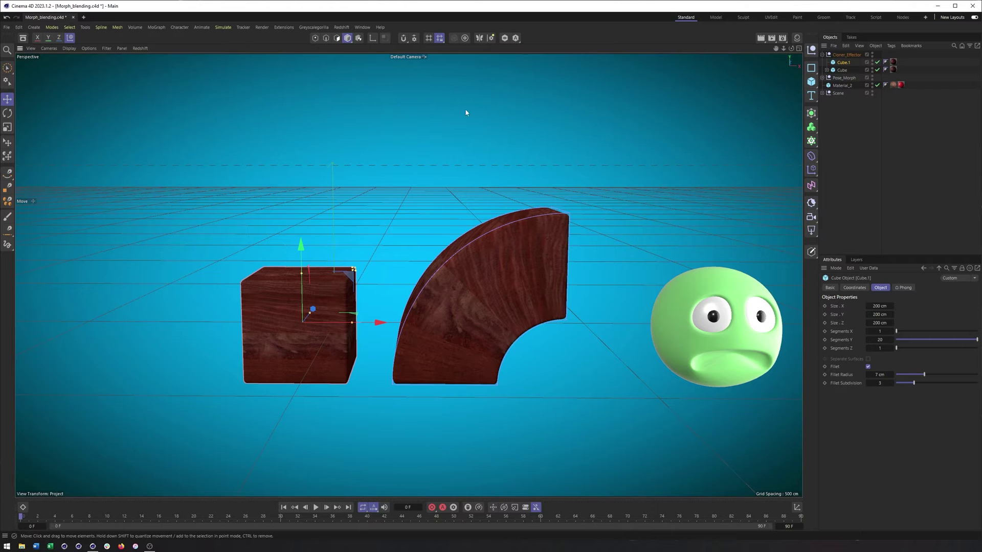
pyautogui.click(69, 48)
pyautogui.click(87, 66)
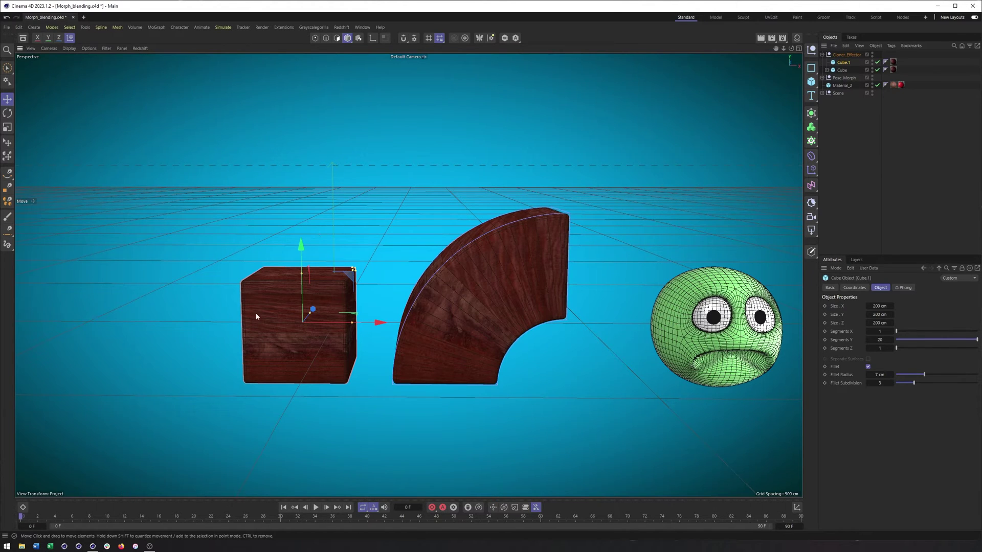
pyautogui.click(509, 282)
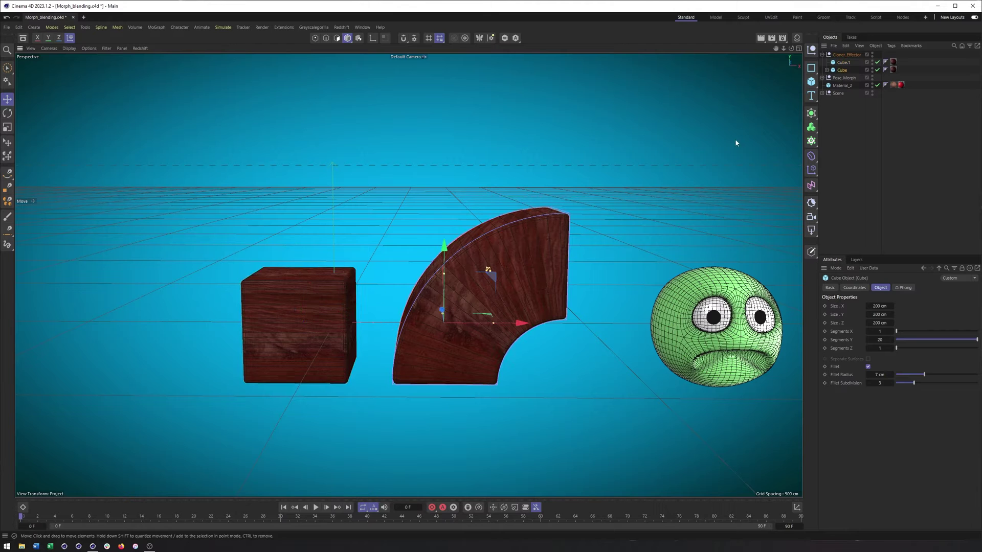
pyautogui.click(827, 71)
pyautogui.click(876, 78)
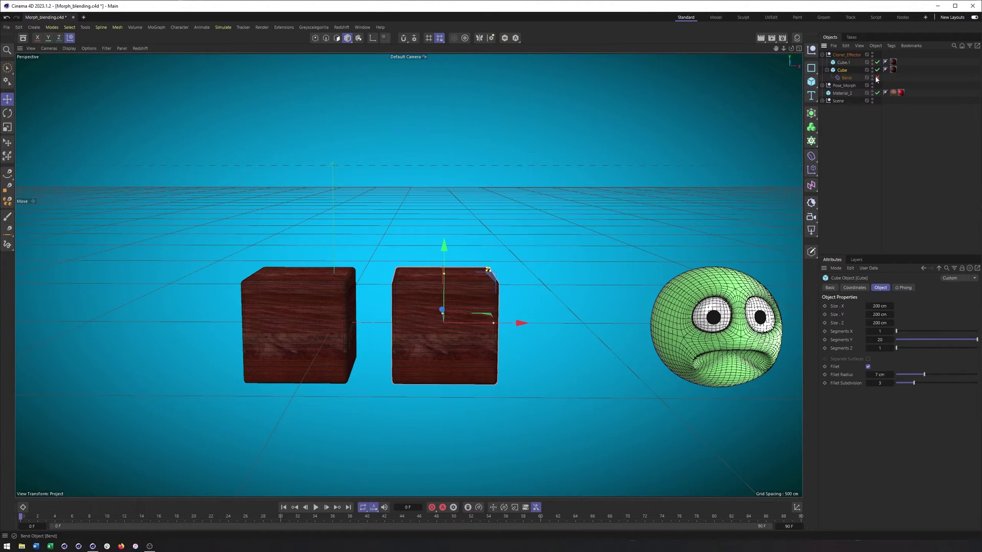
pyautogui.click(876, 78)
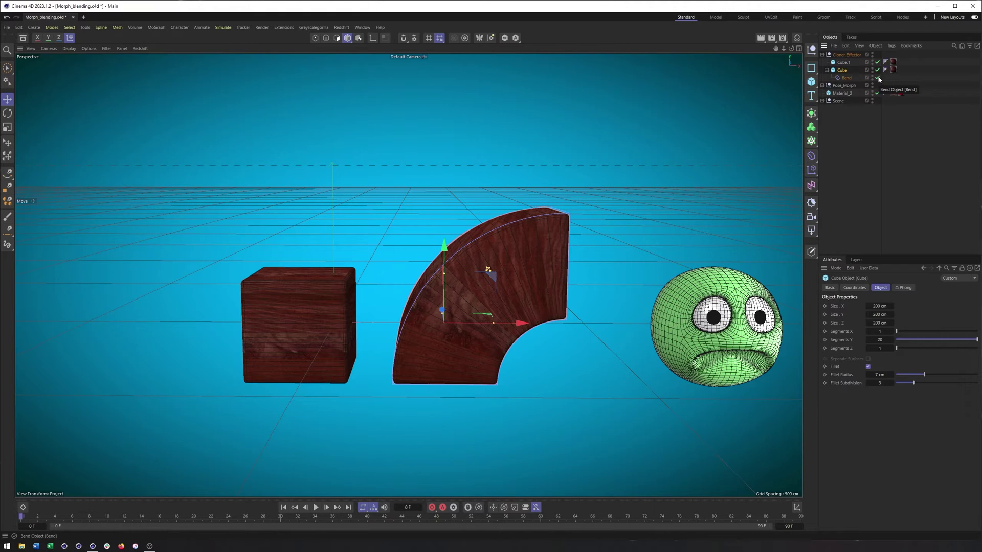
# - Return to smooth shading and make Cube.1 an editable polygon object with C
pyautogui.click(702, 133)
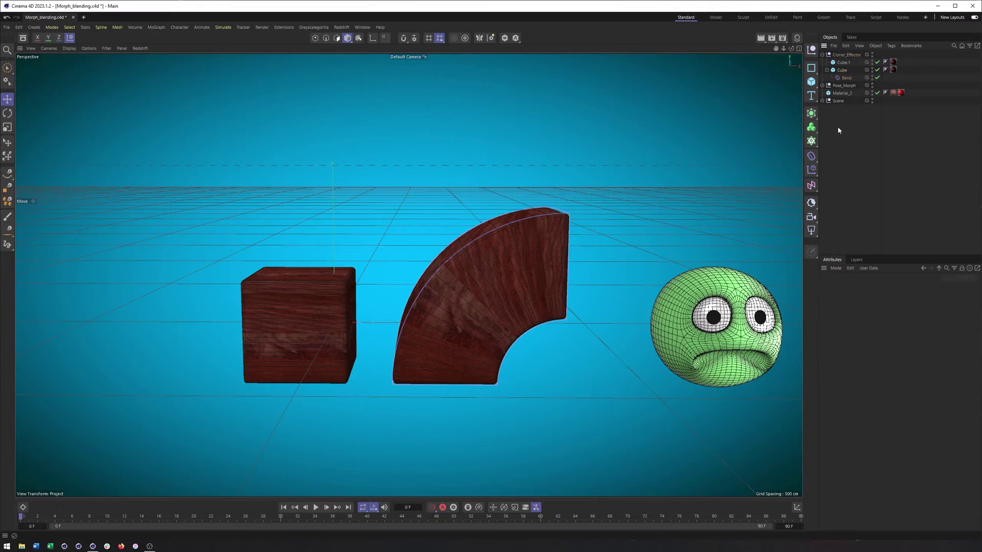
pyautogui.keyDown('alt'); pyautogui.moveTo(594, 167); pyautogui.dragTo(646, 155, button='middle'); pyautogui.keyUp('alt')
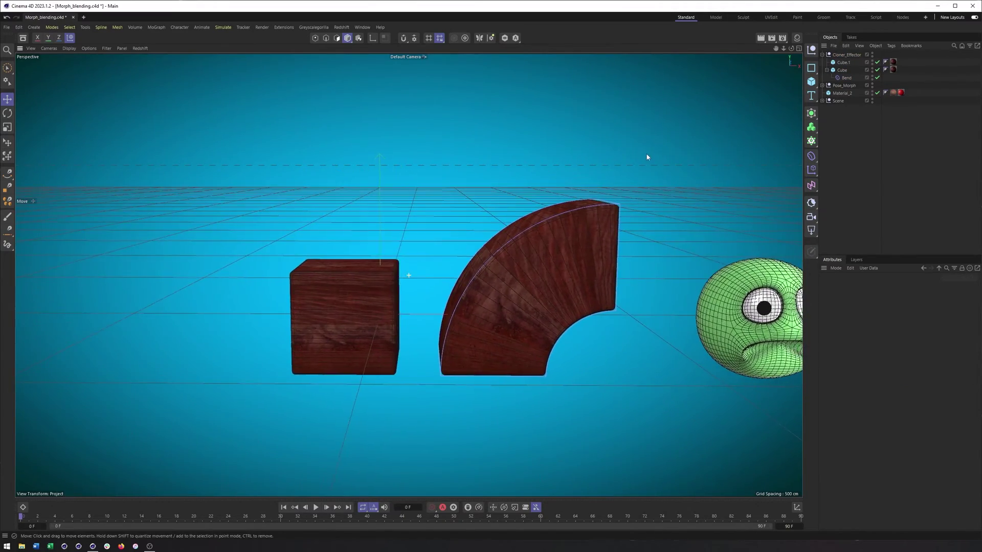
pyautogui.click(69, 48)
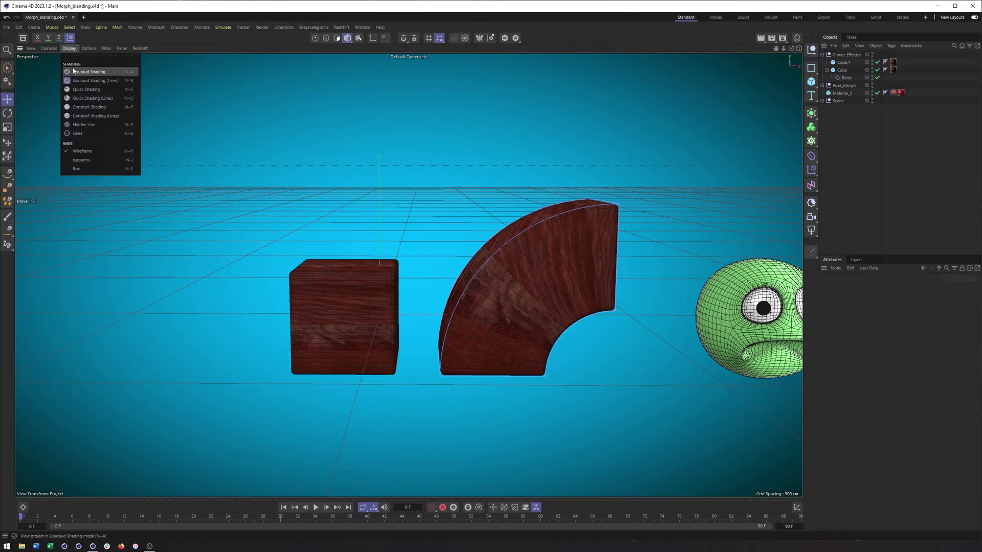
pyautogui.click(82, 70)
pyautogui.click(847, 64)
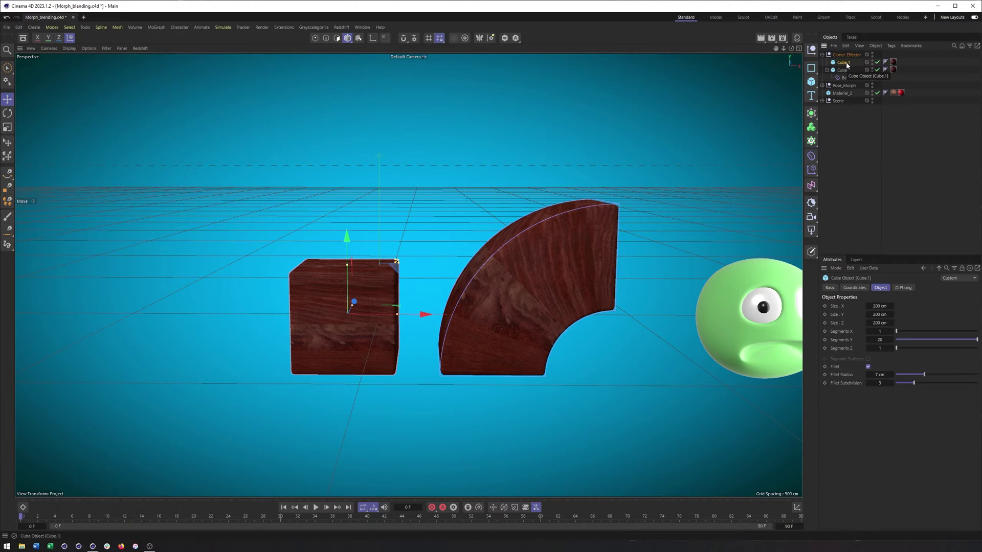
pyautogui.press('c')
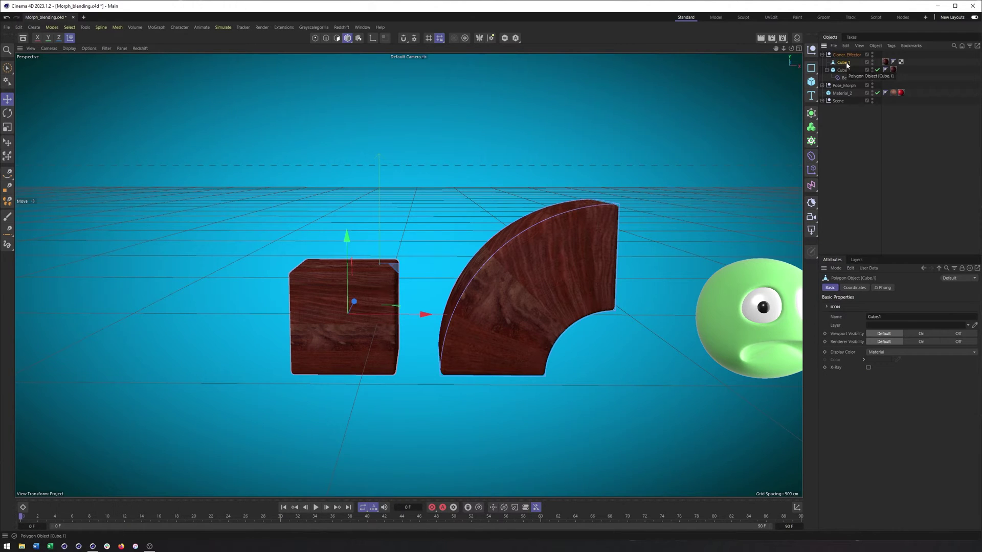
# - Bake the bent Cube with Current State to Object and delete the original Cube and Bend
pyautogui.click(842, 71)
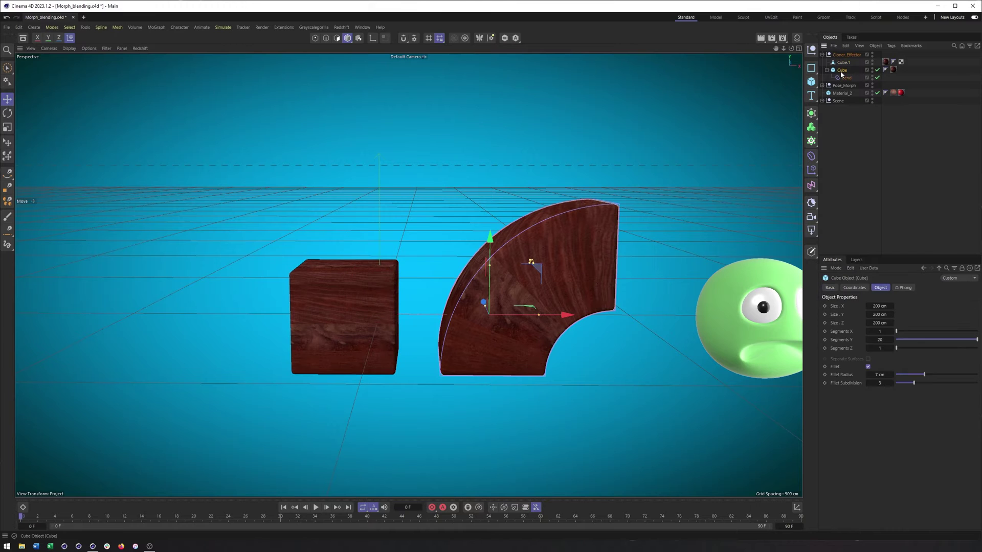
pyautogui.rightClick(843, 72)
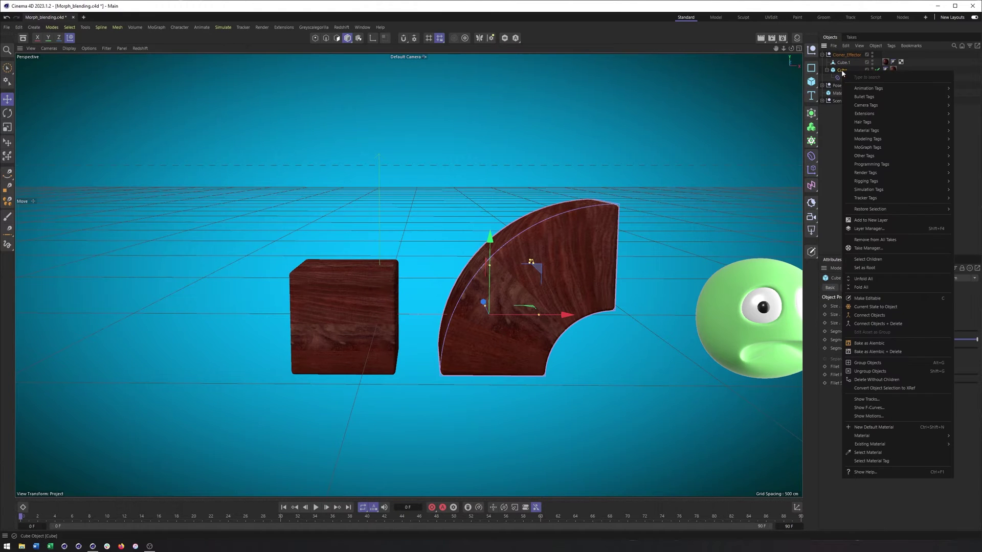
pyautogui.click(876, 307)
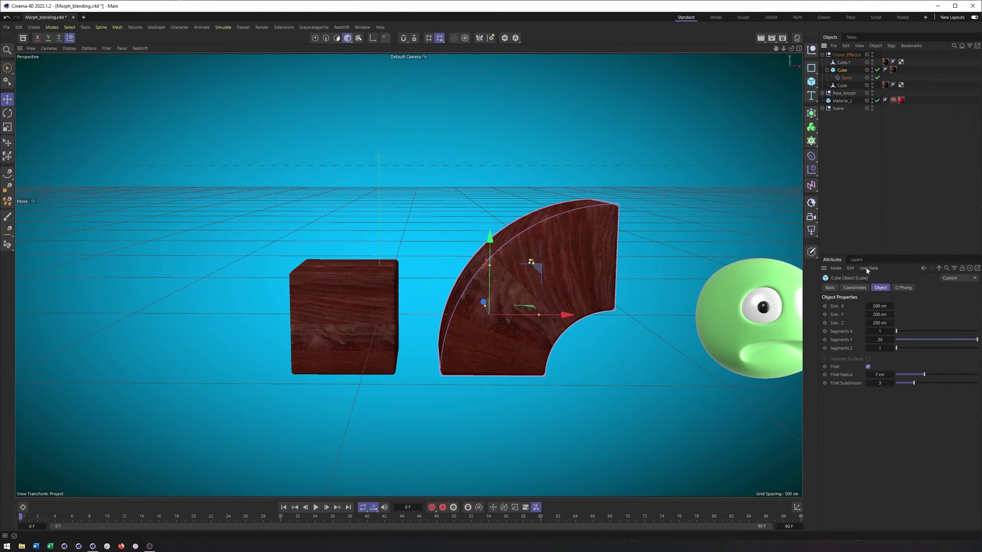
pyautogui.press('Delete')
pyautogui.click(842, 70)
pyautogui.keyDown('alt'); pyautogui.moveTo(553, 308); pyautogui.dragTo(513, 285); pyautogui.keyUp('alt')
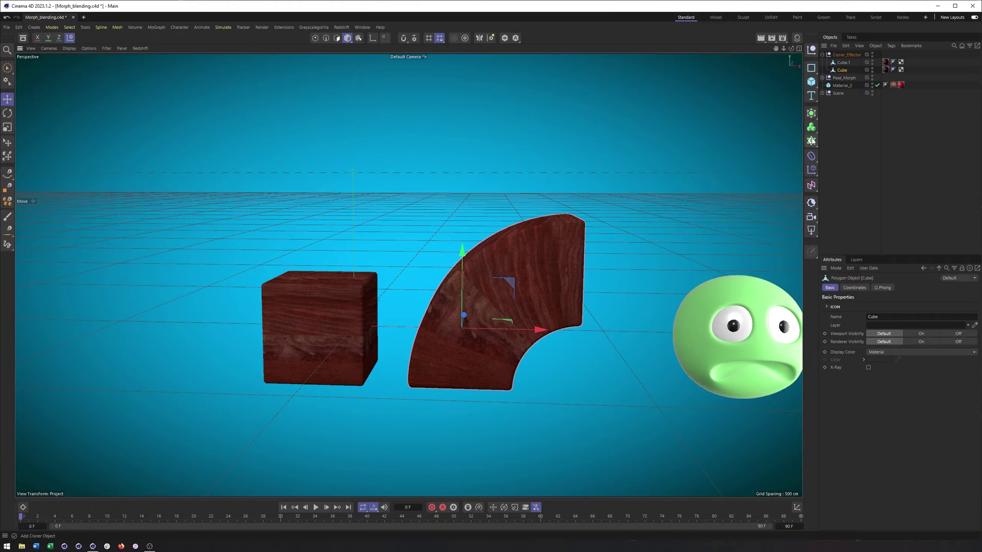
# - Add a Cloner and put Cube.1 and the bent Cube under it
pyautogui.click(811, 142)
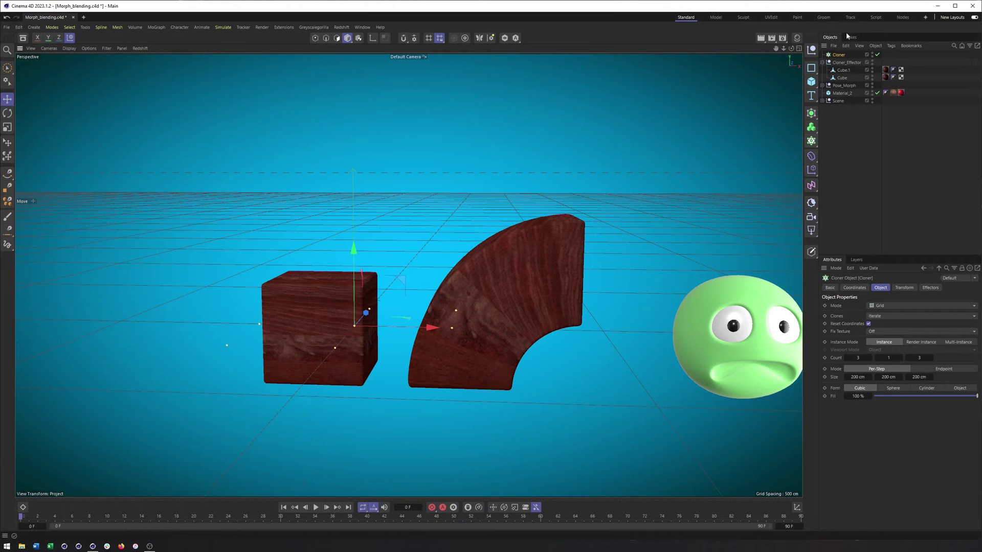
pyautogui.click(842, 70)
pyautogui.keyDown('shift'); pyautogui.click(842, 77); pyautogui.keyUp('shift')
pyautogui.moveTo(842, 78); pyautogui.dragTo(845, 63)
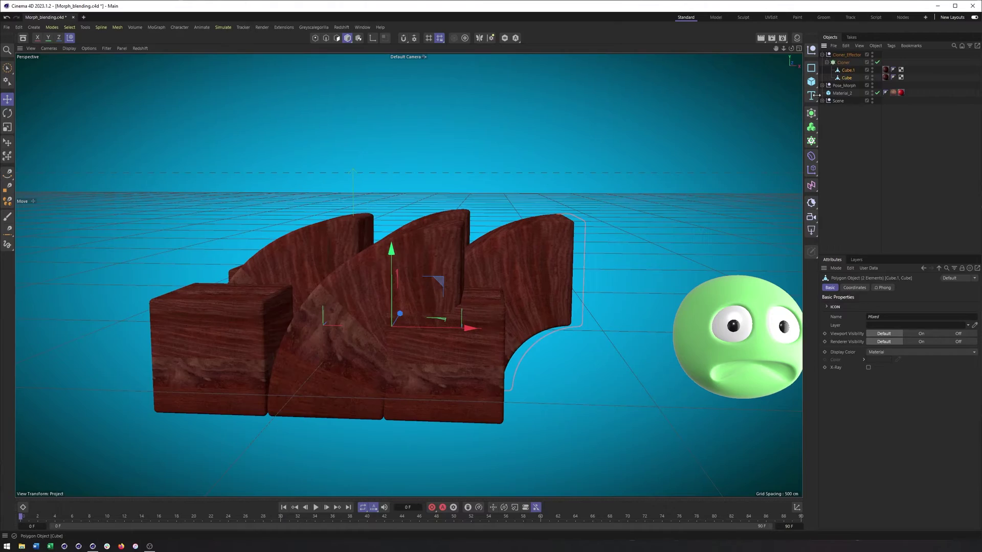
pyautogui.moveTo(409, 255)
pyautogui.keyDown('alt'); pyautogui.mouseDown()
pyautogui.moveTo(367, 266)
pyautogui.moveTo(440, 289)
pyautogui.moveTo(378, 281)
pyautogui.mouseUp(); pyautogui.keyUp('alt')
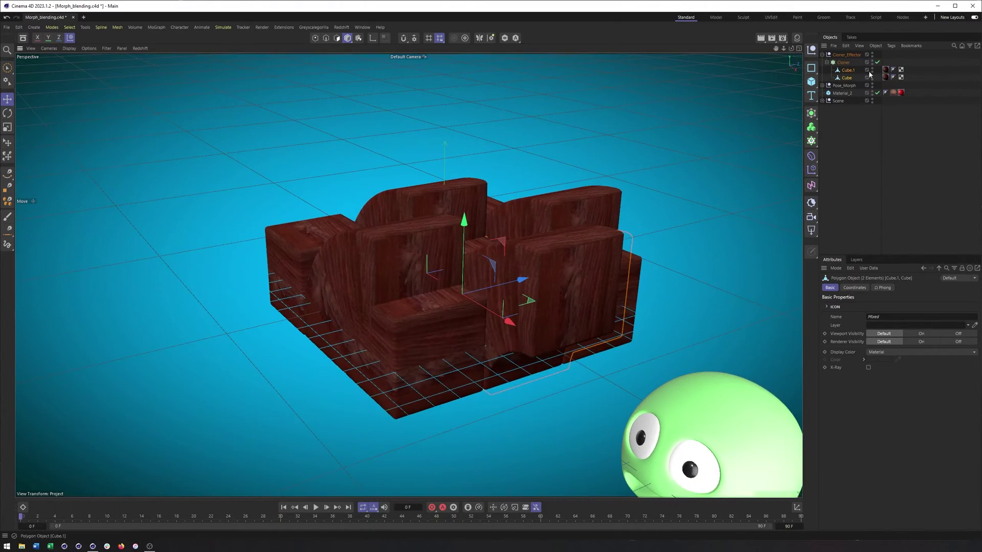
# - Set the Cloner's Clones option to Blend and inspect the blended copies
pyautogui.click(844, 63)
pyautogui.click(883, 316)
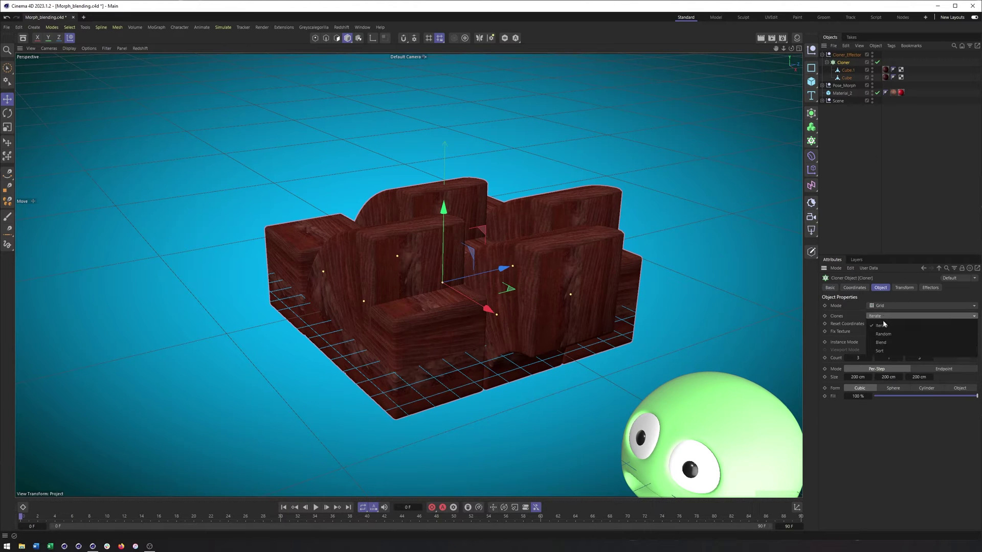
pyautogui.click(880, 342)
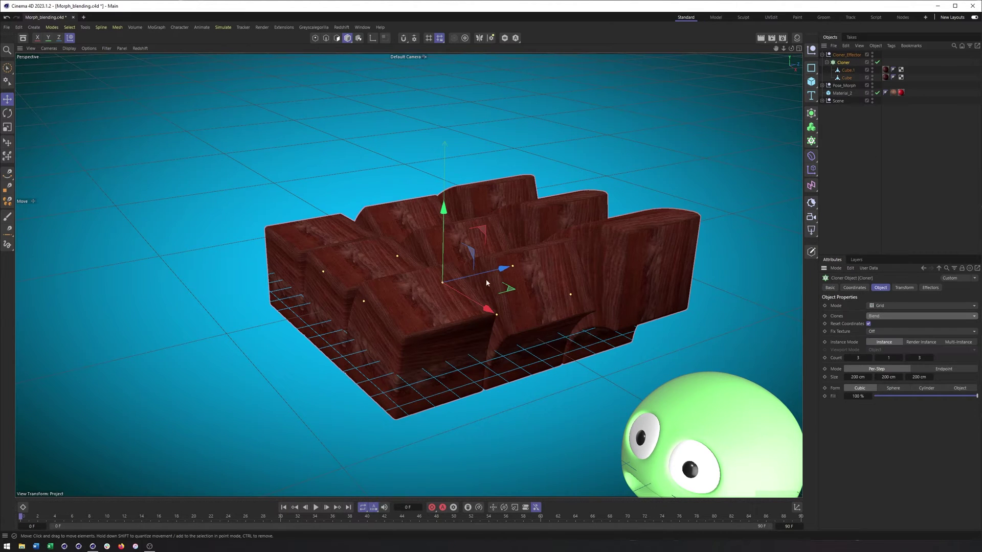
pyautogui.keyDown('alt'); pyautogui.moveTo(516, 261); pyautogui.dragTo(350, 312); pyautogui.keyUp('alt')
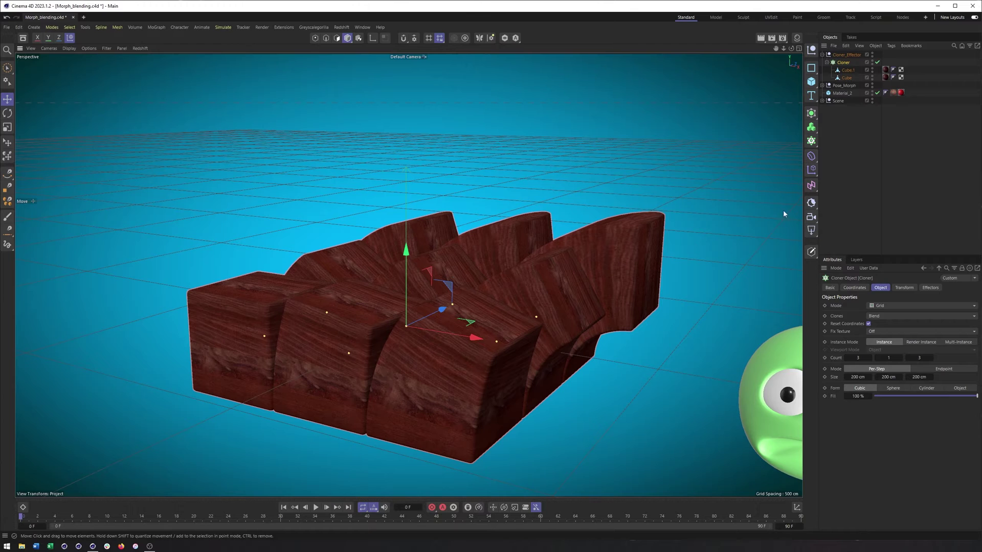
# - Add a Plain effector and place it under Cloner_Effector
pyautogui.click(811, 170)
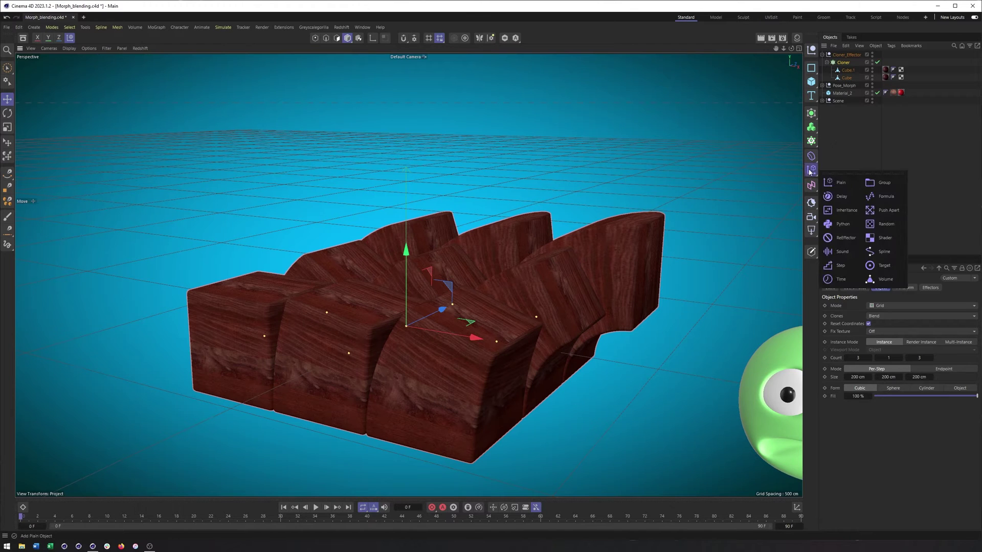
pyautogui.click(841, 182)
pyautogui.moveTo(837, 55); pyautogui.dragTo(840, 67)
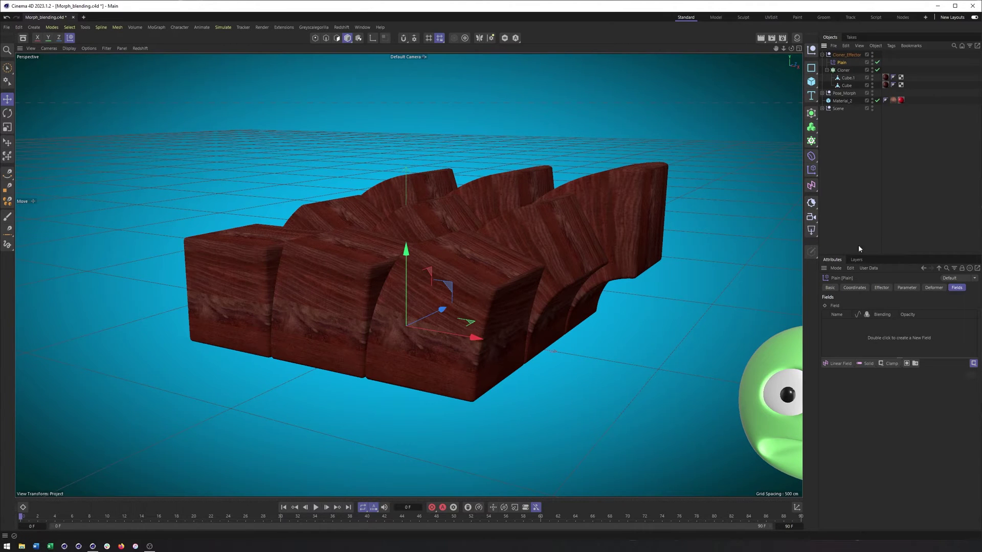
# - Uncheck Plain's Position parameter and drag Modify Clone to about 26 %
pyautogui.click(909, 288)
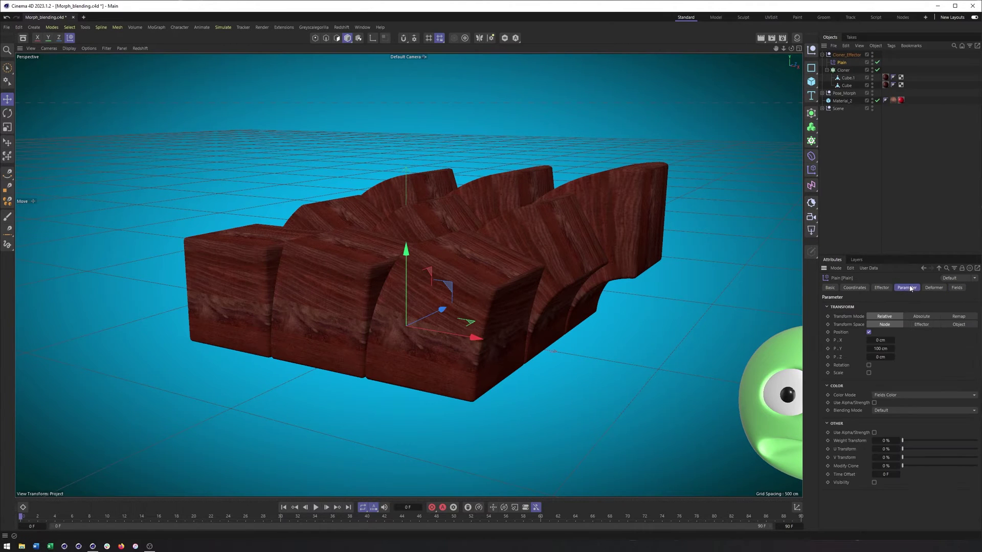
pyautogui.click(868, 332)
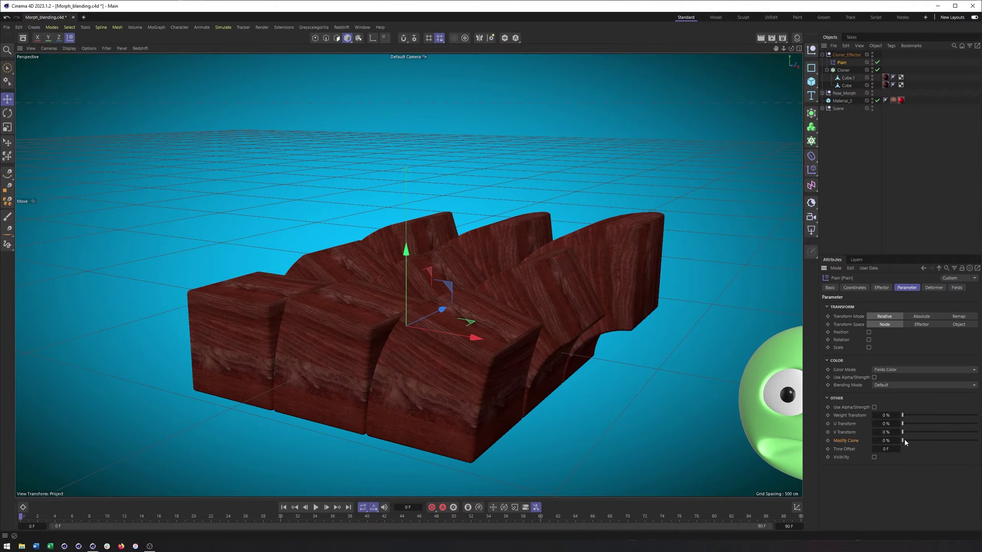
pyautogui.moveTo(904, 440)
pyautogui.mouseDown()
pyautogui.moveTo(942, 443)
pyautogui.moveTo(884, 441)
pyautogui.mouseUp()
# - Set the Cloner Mode to Linear with a Count of 1
pyautogui.click(843, 70)
pyautogui.click(880, 287)
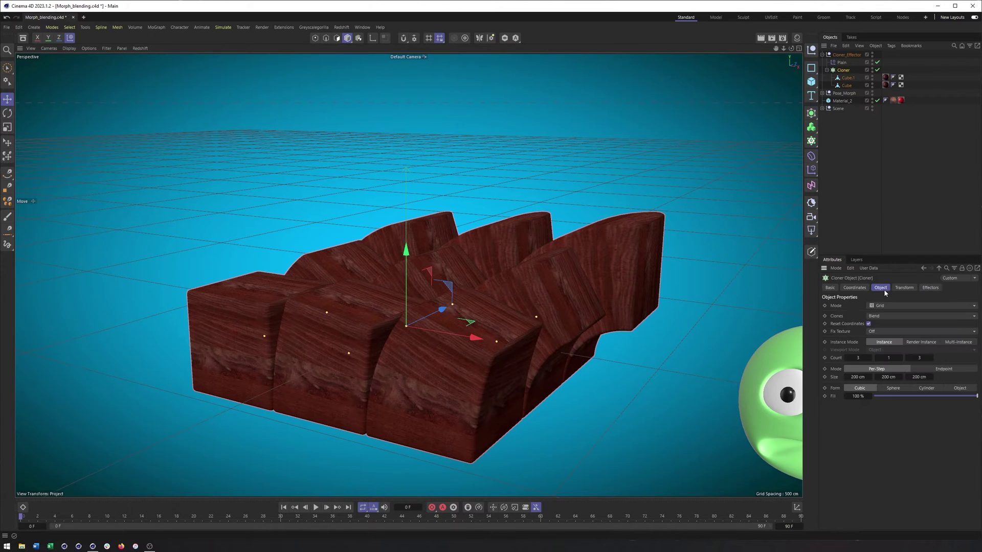
pyautogui.click(880, 306)
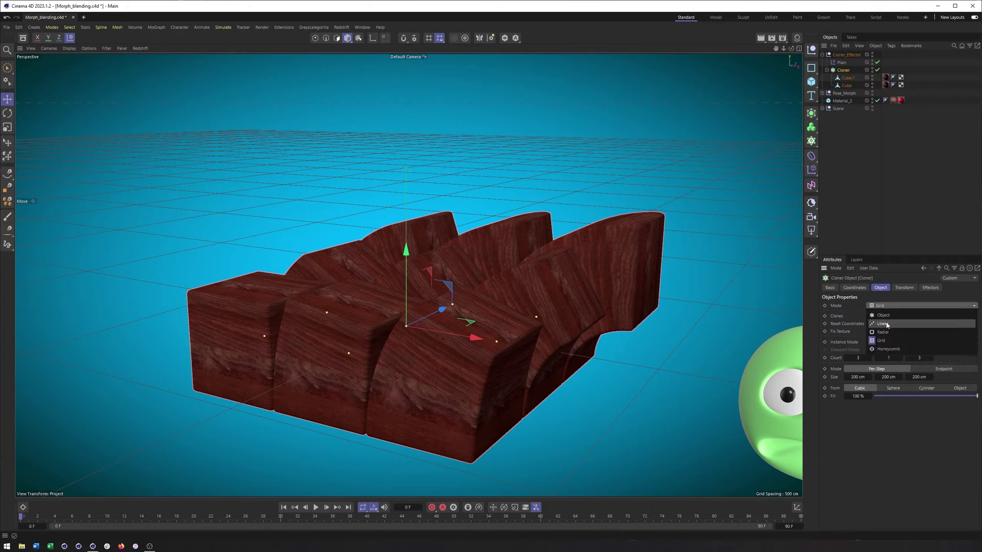
pyautogui.click(886, 321)
pyautogui.doubleClick(848, 358)
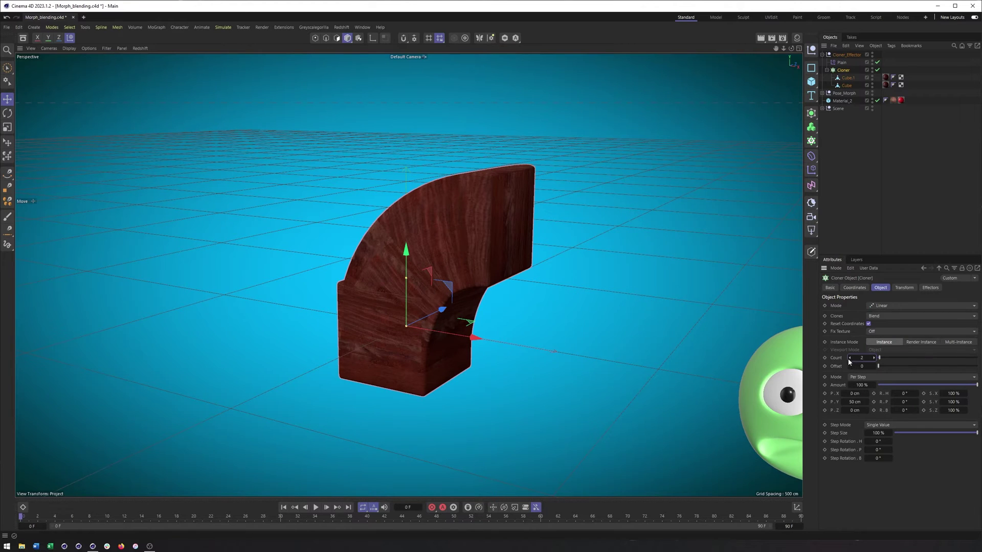
pyautogui.write('1')
pyautogui.press('Return')
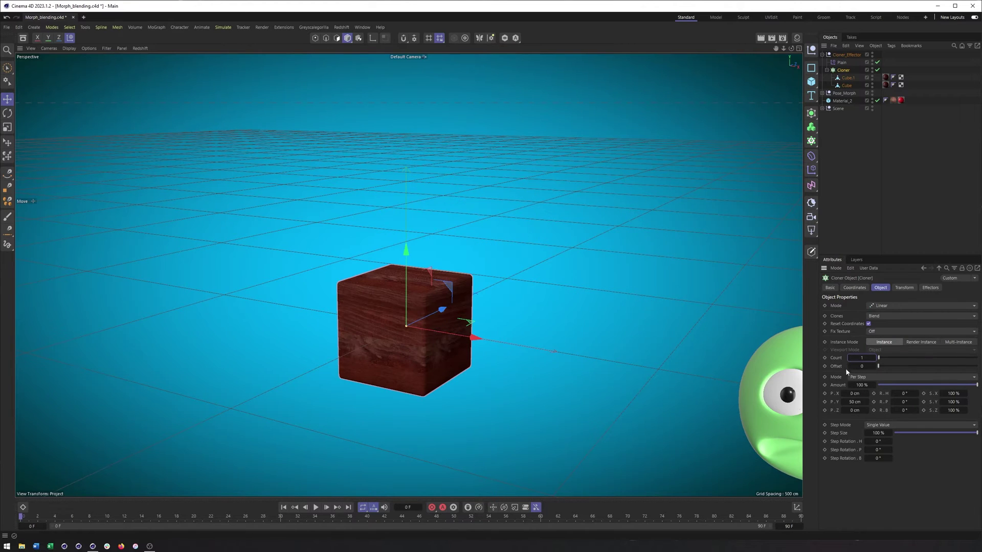
# - Blend the Plain's Modify Clone into the curve and add a Linear Field to its Fields
pyautogui.click(841, 62)
pyautogui.click(906, 288)
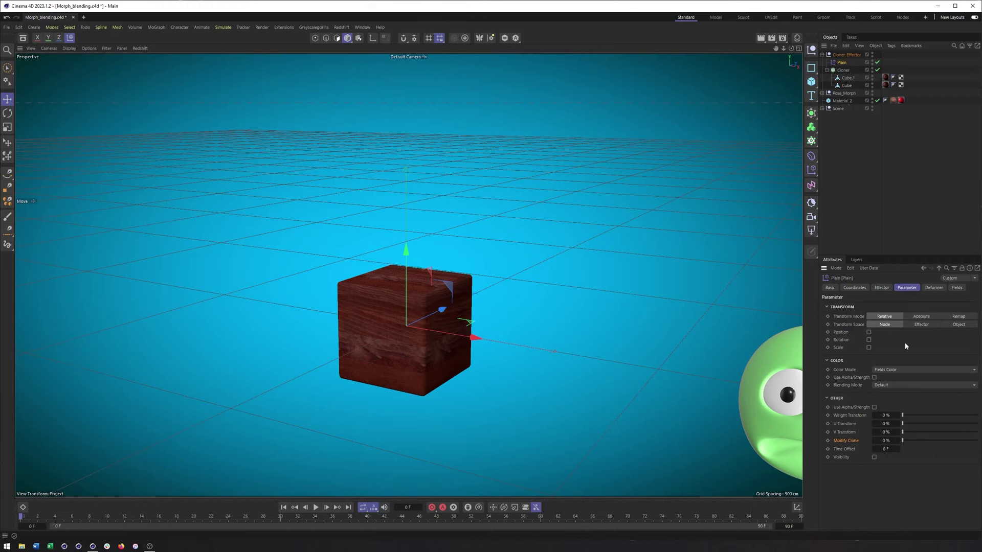
pyautogui.moveTo(902, 440)
pyautogui.mouseDown()
pyautogui.moveTo(979, 442)
pyautogui.moveTo(882, 441)
pyautogui.mouseUp()
pyautogui.click(953, 288)
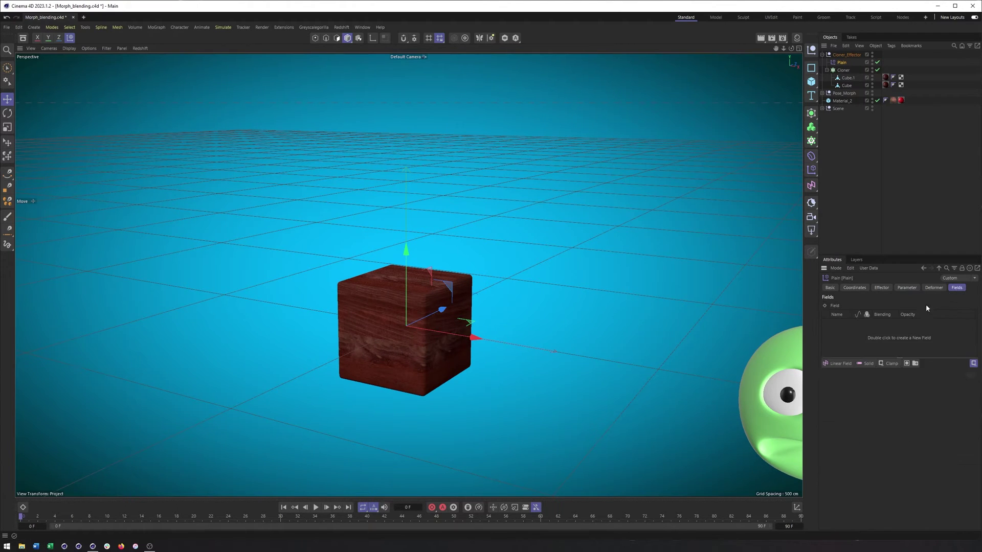
pyautogui.click(845, 363)
pyautogui.moveTo(470, 355); pyautogui.dragTo(547, 375)
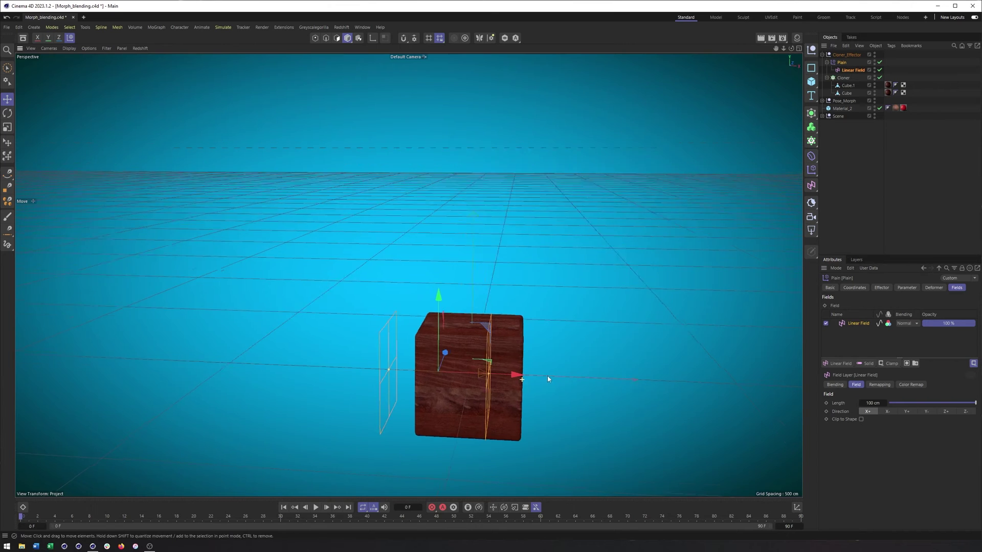
# - Set Modify Clone to 100 % and move the Linear Field along X across the clone
pyautogui.click(841, 62)
pyautogui.click(906, 287)
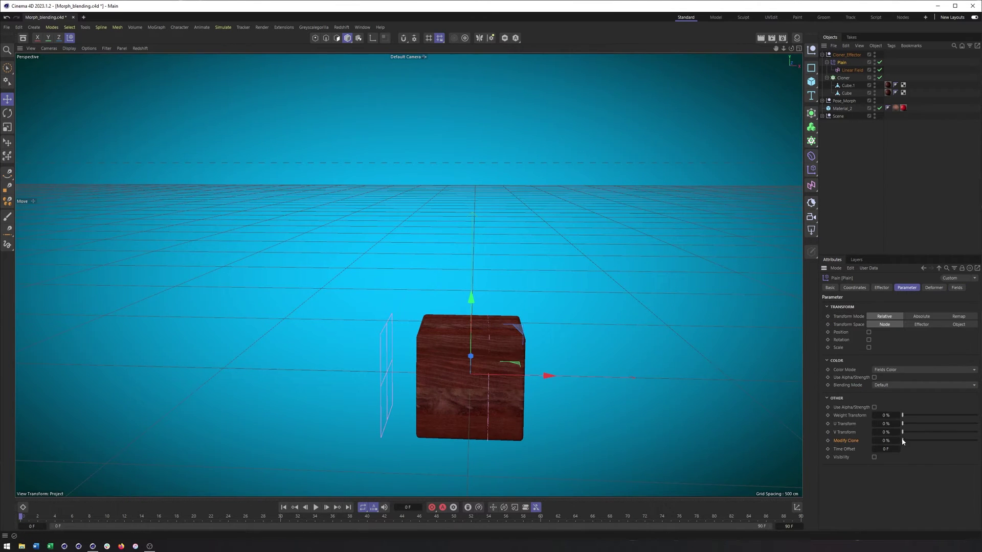
pyautogui.moveTo(903, 441); pyautogui.dragTo(977, 441)
pyautogui.click(846, 70)
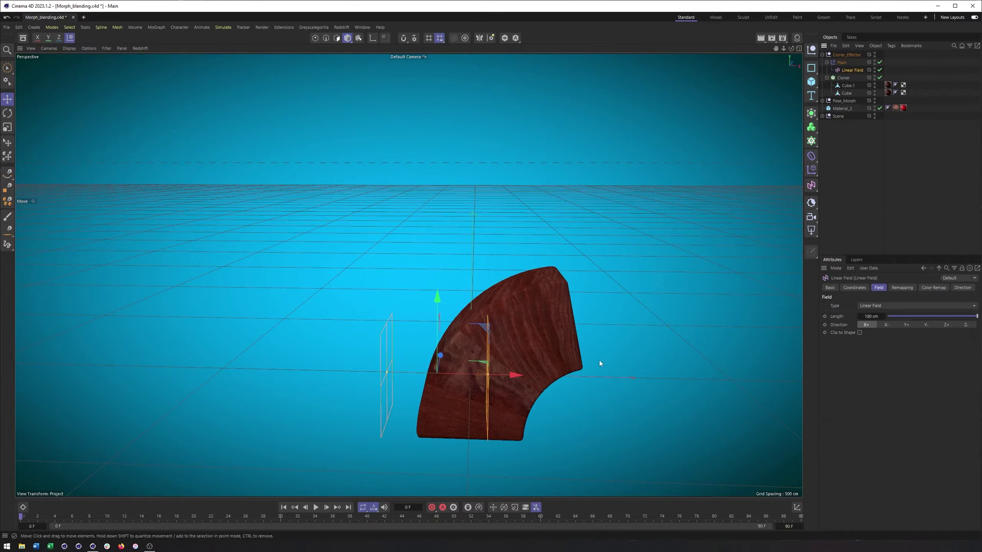
pyautogui.moveTo(511, 377); pyautogui.dragTo(647, 388)
pyautogui.click(844, 77)
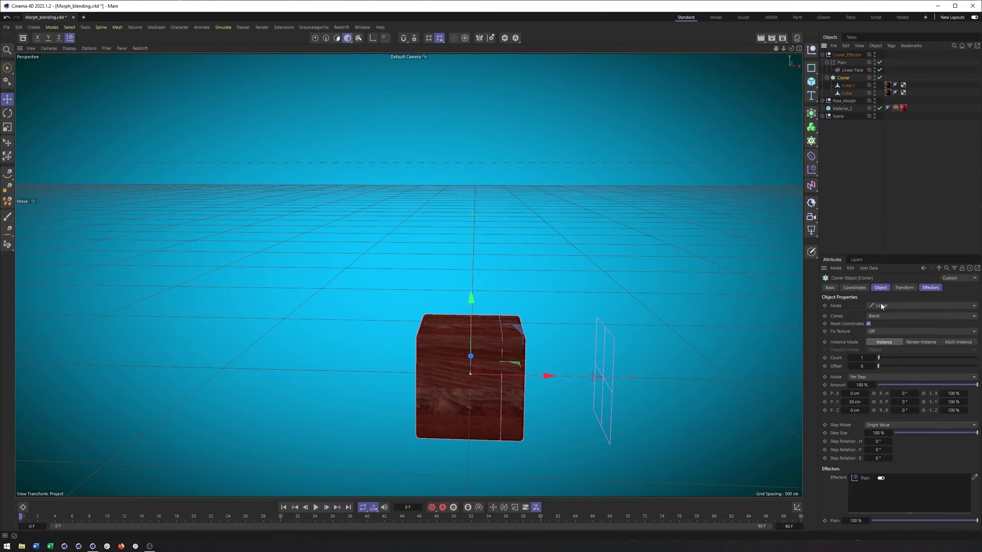
# - Switch the Cloner Mode back to Grid
pyautogui.click(881, 306)
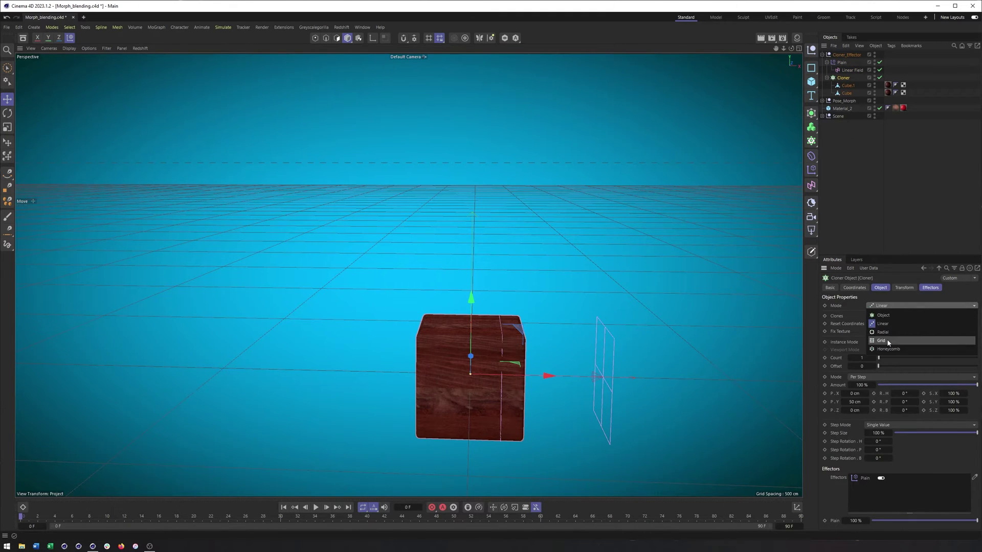
pyautogui.click(887, 340)
pyautogui.keyDown('alt'); pyautogui.moveTo(623, 296); pyautogui.dragTo(609, 337); pyautogui.keyUp('alt')
# - Move and rotate the Linear Field across the clone grid to reshape the clones
pyautogui.click(851, 69)
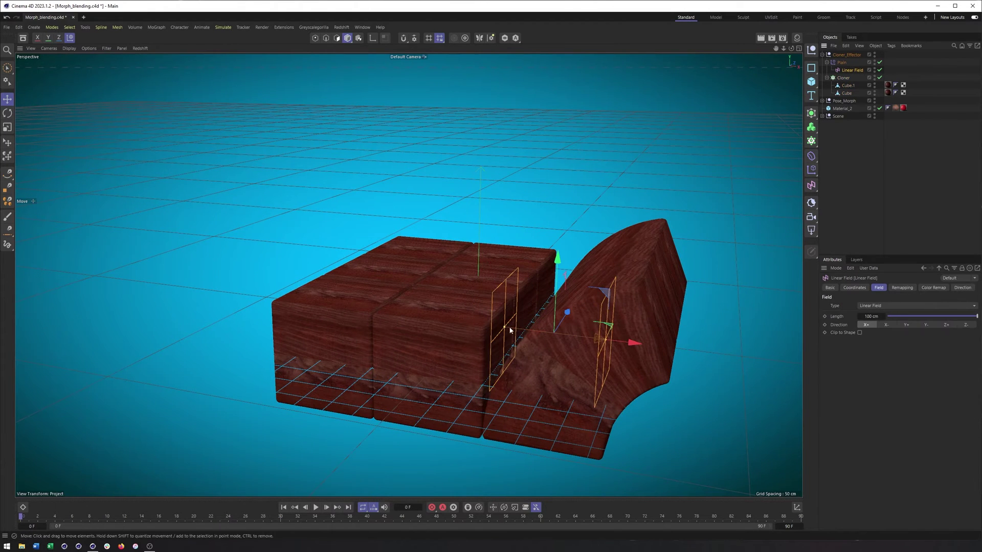
pyautogui.moveTo(630, 343); pyautogui.dragTo(574, 319)
pyautogui.press('r')
pyautogui.press('e')
pyautogui.scroll(-5, 574, 319)
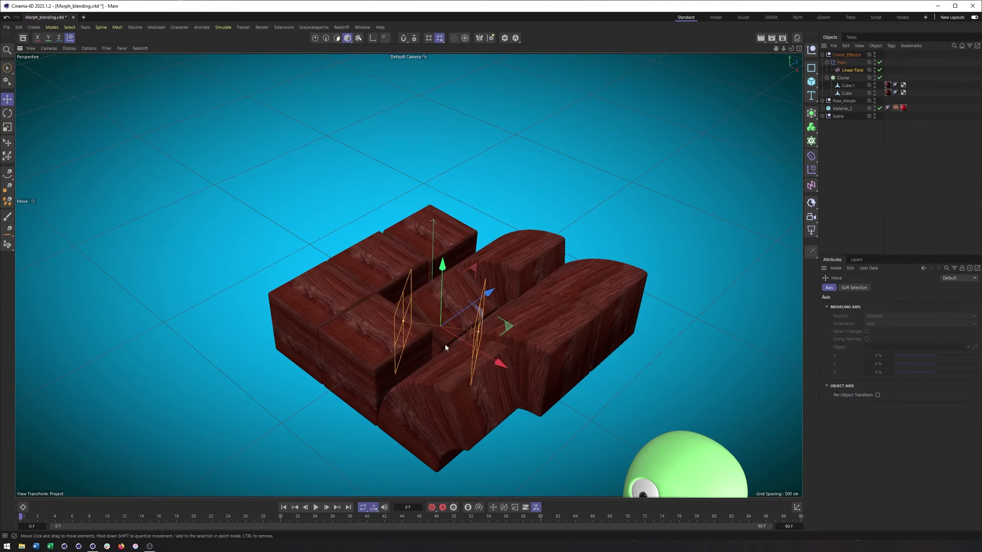
pyautogui.moveTo(499, 355); pyautogui.dragTo(432, 253)
# - Bring the green emoji faces into view and expand Pose_Morph and both Subdivision Surfaces
pyautogui.keyDown('alt'); pyautogui.moveTo(433, 253); pyautogui.dragTo(453, 247, button='right'); pyautogui.keyUp('alt')
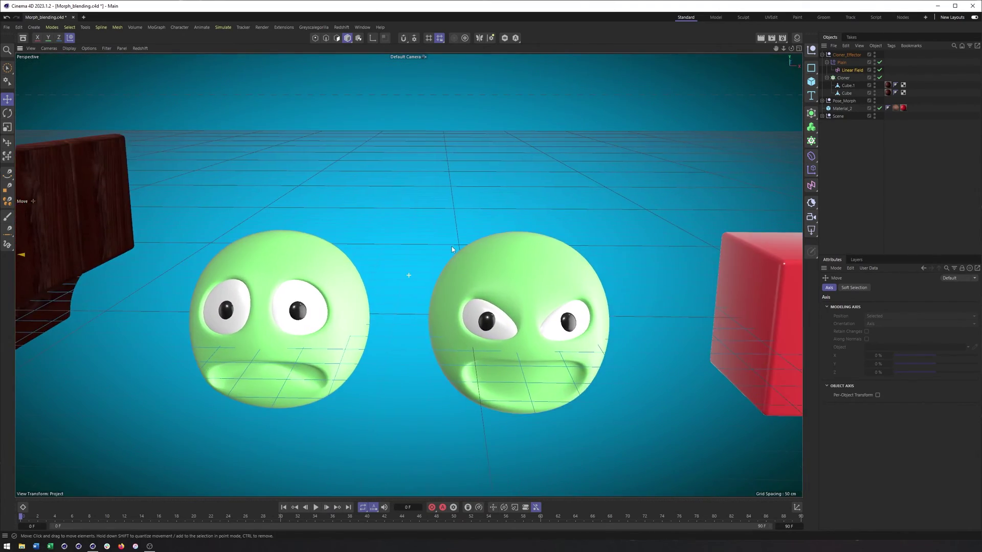
pyautogui.scroll(2, 452, 248)
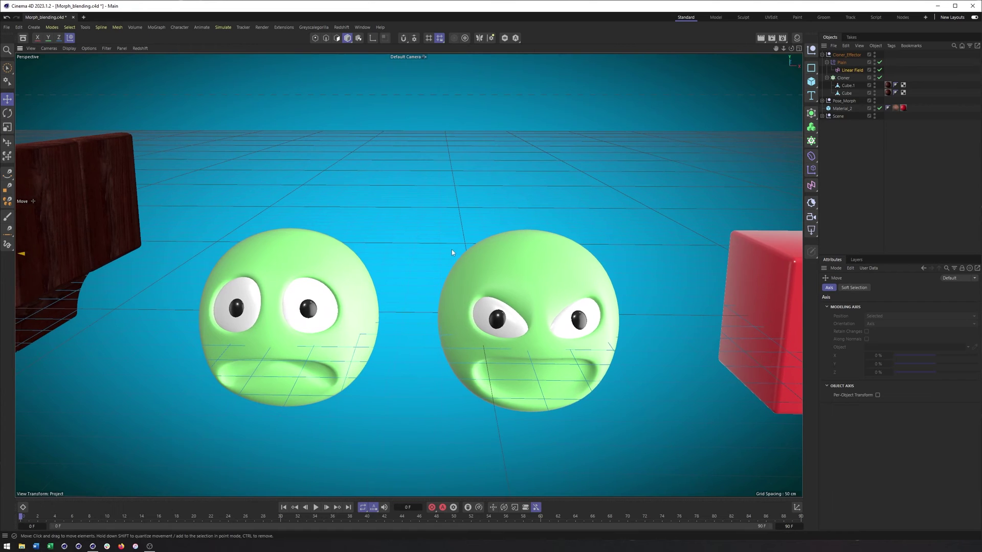
pyautogui.click(826, 77)
pyautogui.click(826, 62)
pyautogui.click(822, 77)
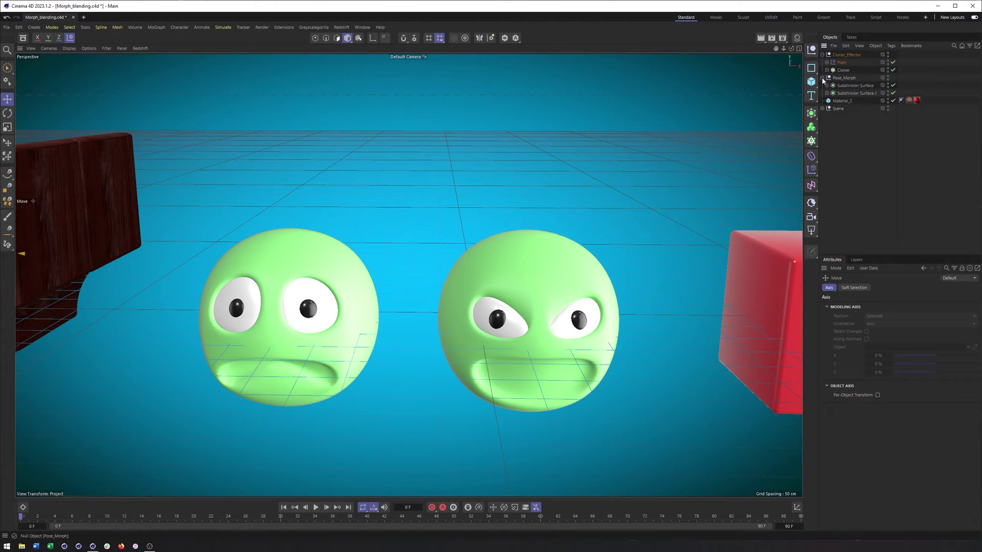
pyautogui.click(833, 85)
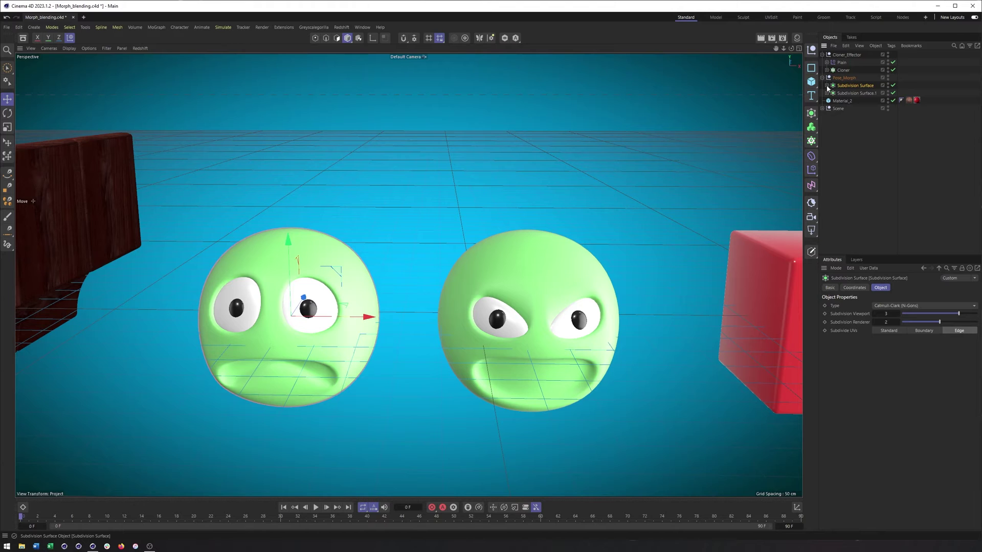
pyautogui.click(827, 86)
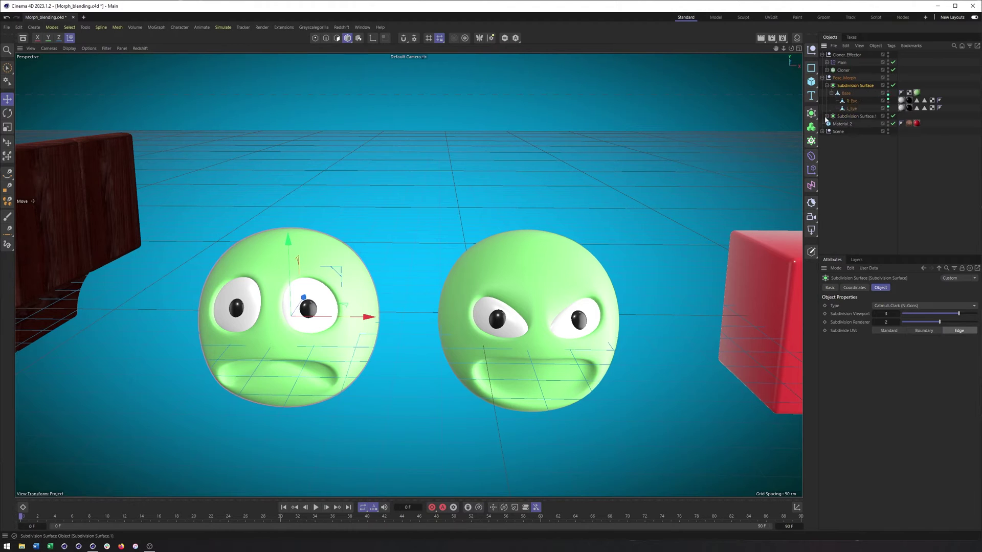
pyautogui.click(827, 116)
pyautogui.click(832, 93)
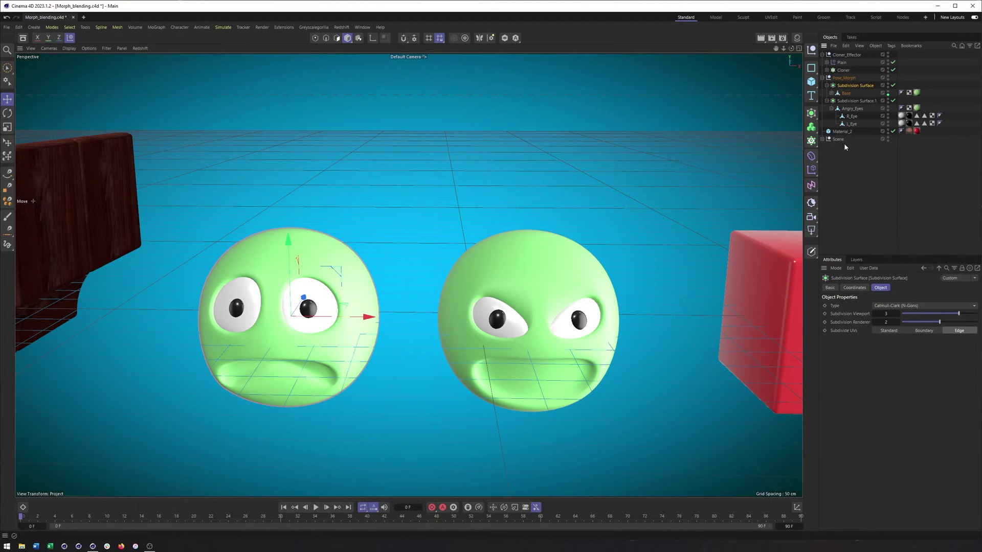
# - Collapse the Angry_Eyes children and select the Base face mesh
pyautogui.click(844, 93)
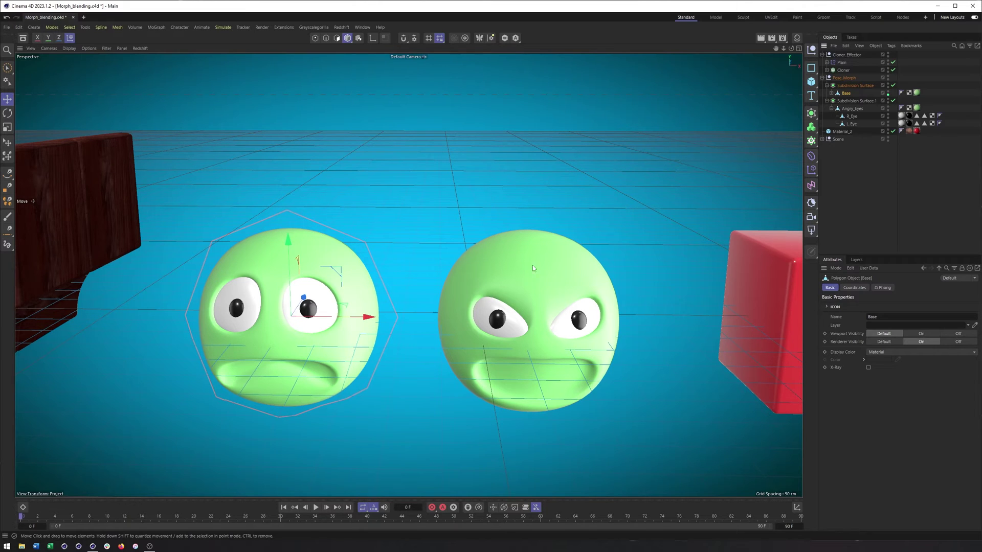
pyautogui.click(831, 109)
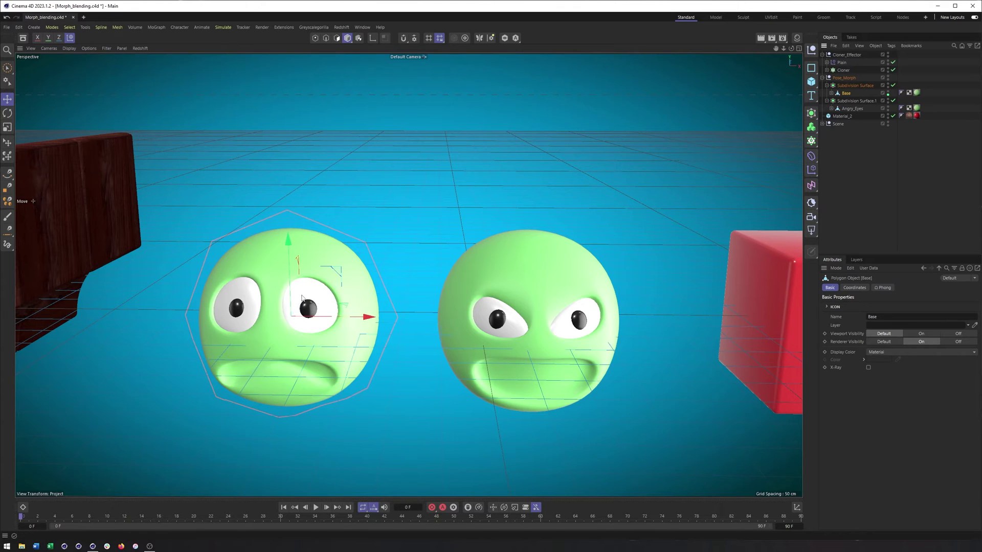
pyautogui.click(301, 298)
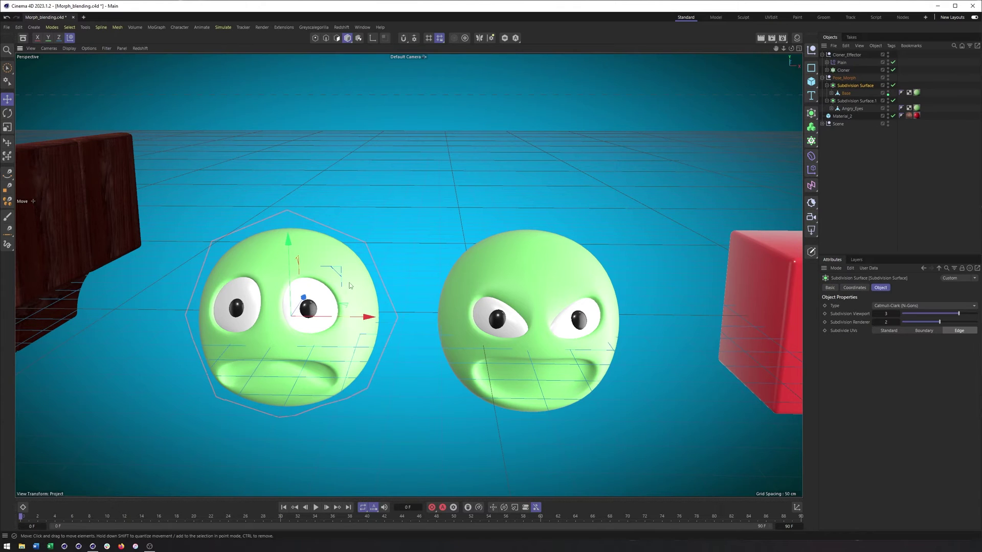
pyautogui.click(844, 93)
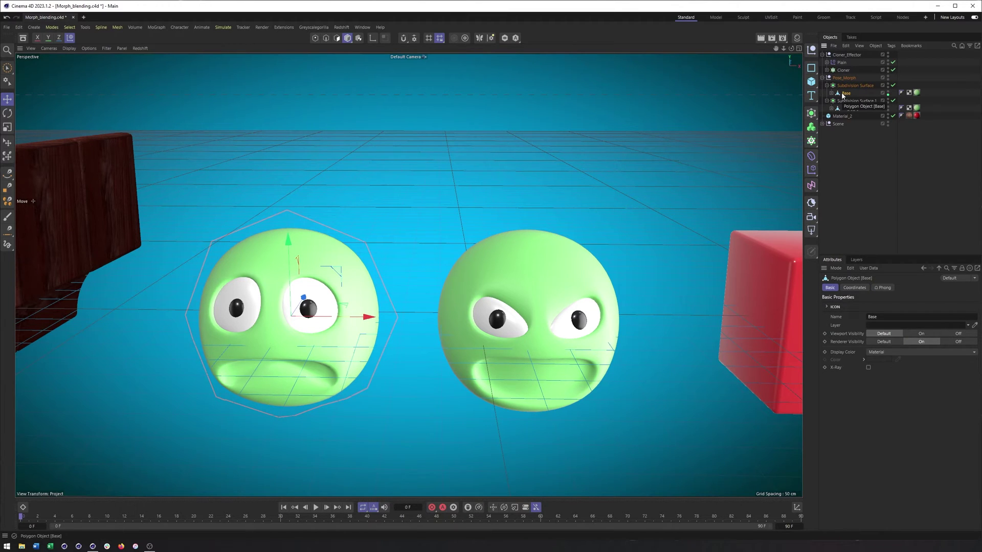
pyautogui.rightClick(843, 96)
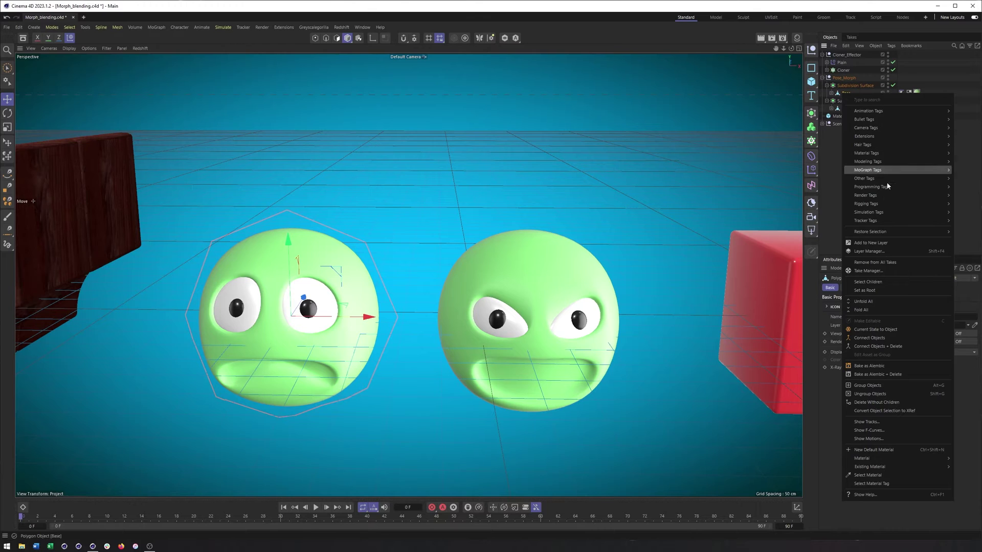
# - Add a Pose Morph tag to Base with Hierarchy and Points mixing, creating Base Pose and Pose.0
pyautogui.moveTo(878, 207)
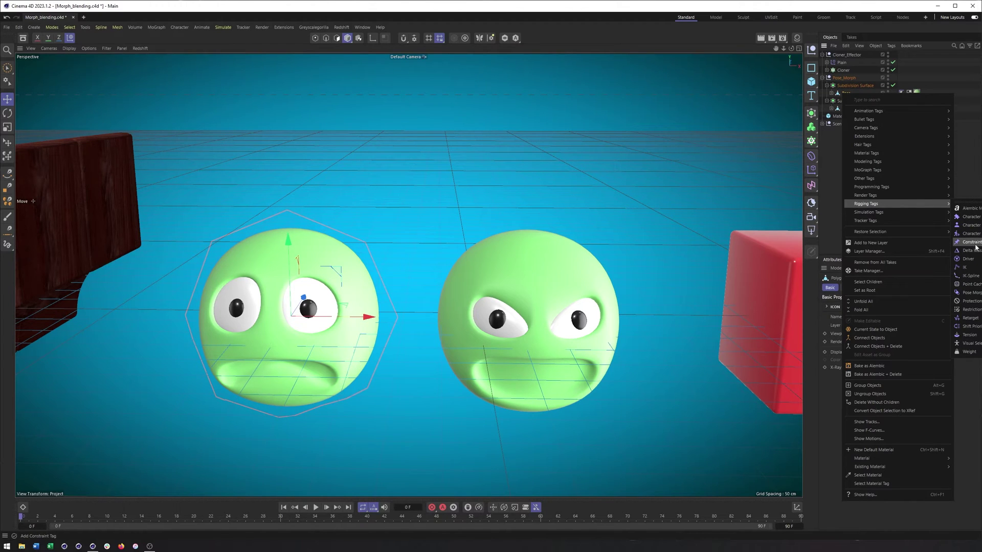
pyautogui.click(970, 292)
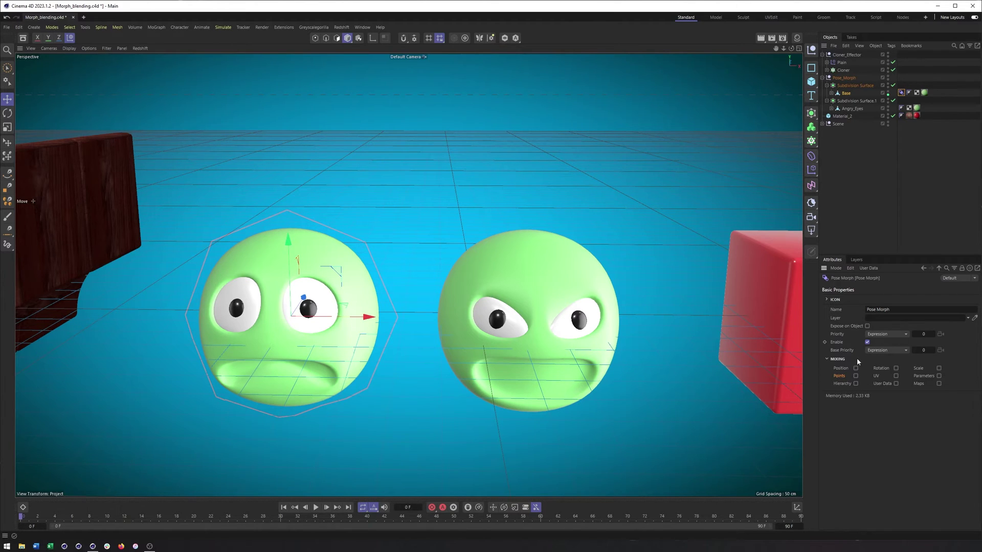
pyautogui.click(856, 383)
pyautogui.click(832, 93)
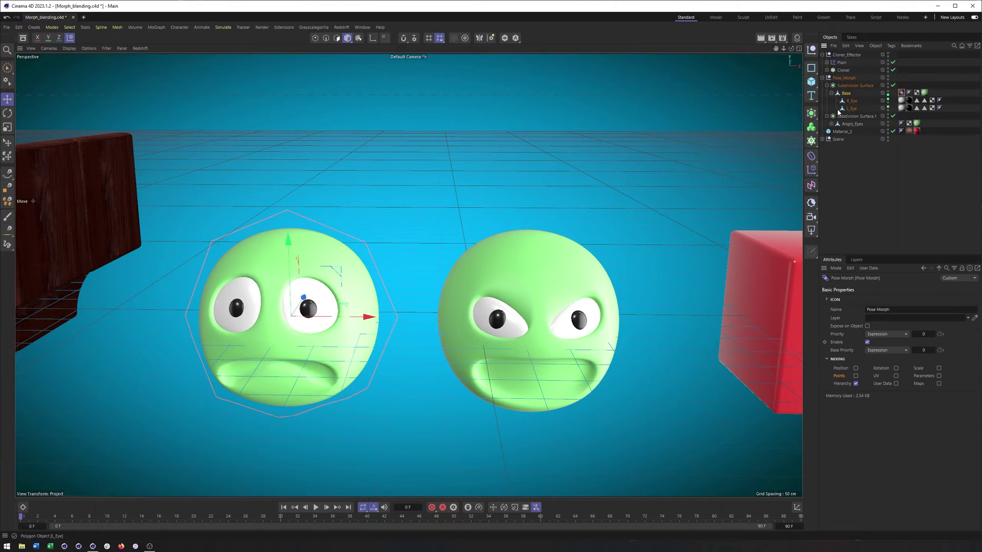
pyautogui.click(856, 376)
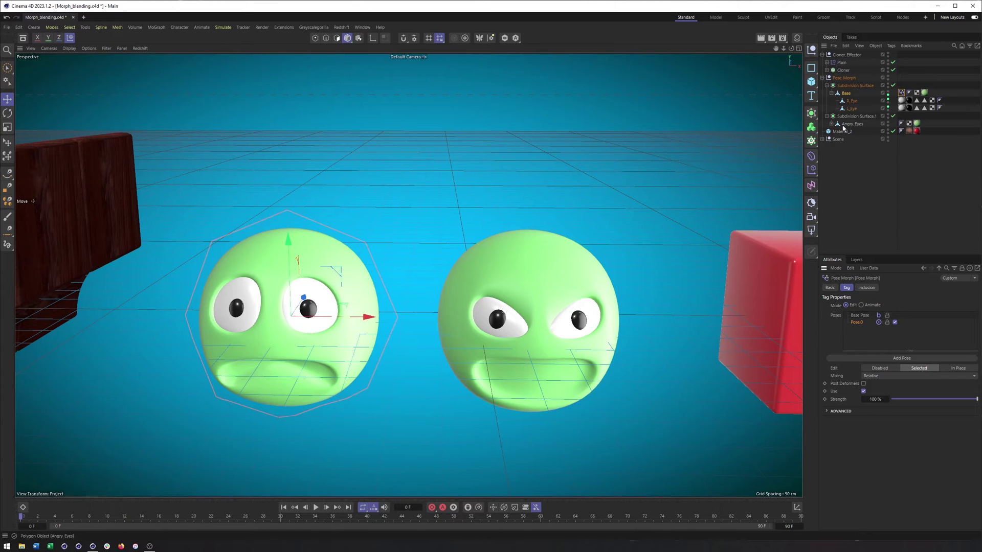
# - Add Angry_Eyes as a relative pose target, preview its Strength, and set Mode to Animate
pyautogui.moveTo(849, 124); pyautogui.dragTo(859, 334)
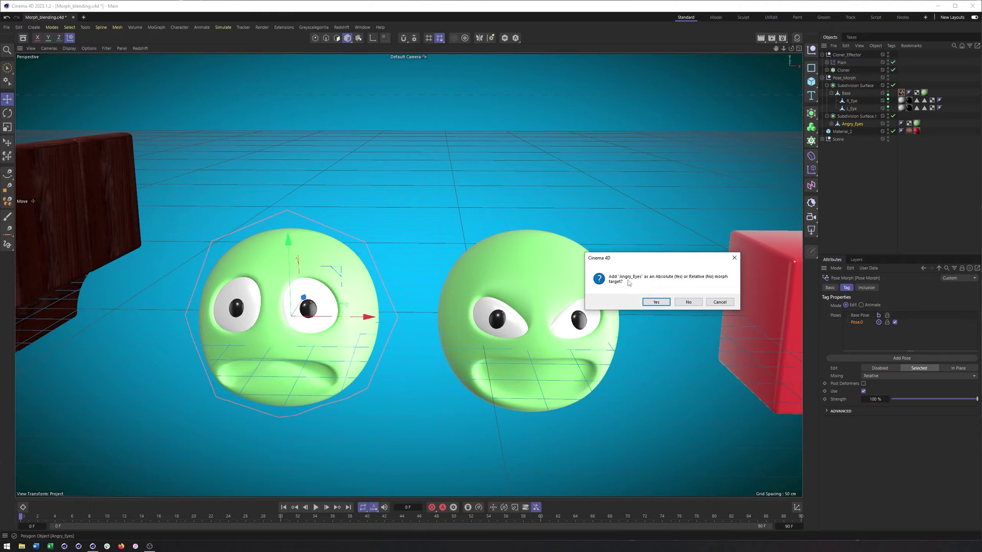
pyautogui.moveTo(641, 261); pyautogui.dragTo(643, 258)
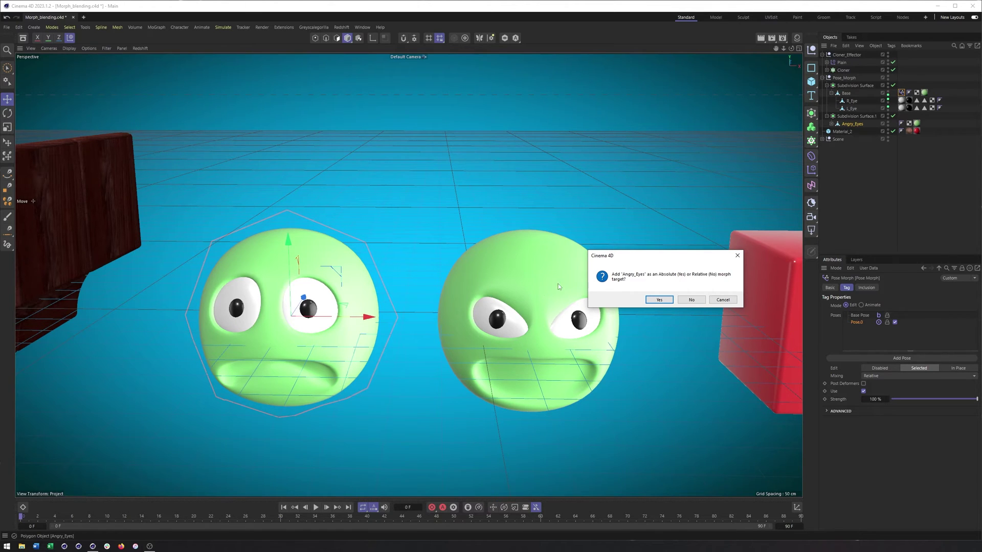
pyautogui.click(692, 300)
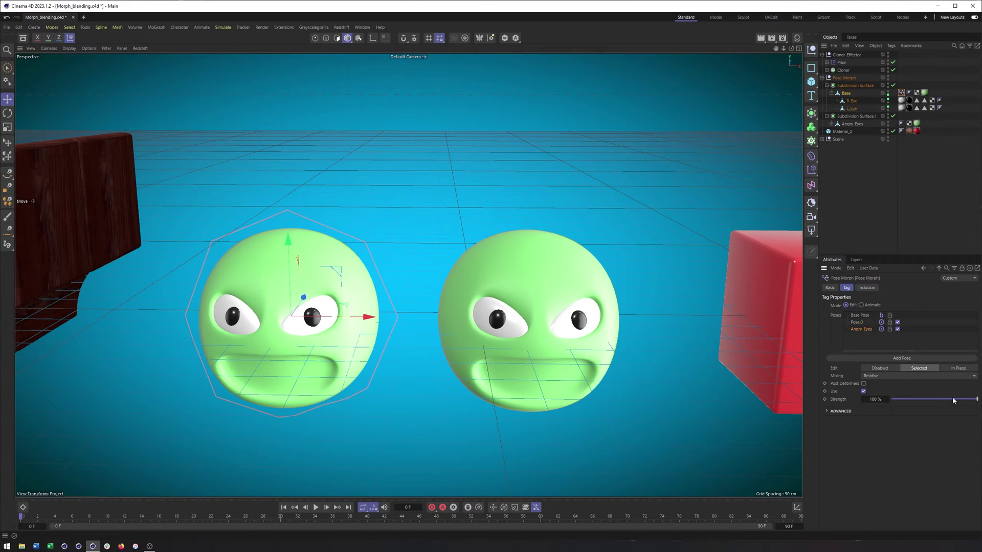
pyautogui.moveTo(949, 400); pyautogui.dragTo(977, 400)
pyautogui.click(873, 305)
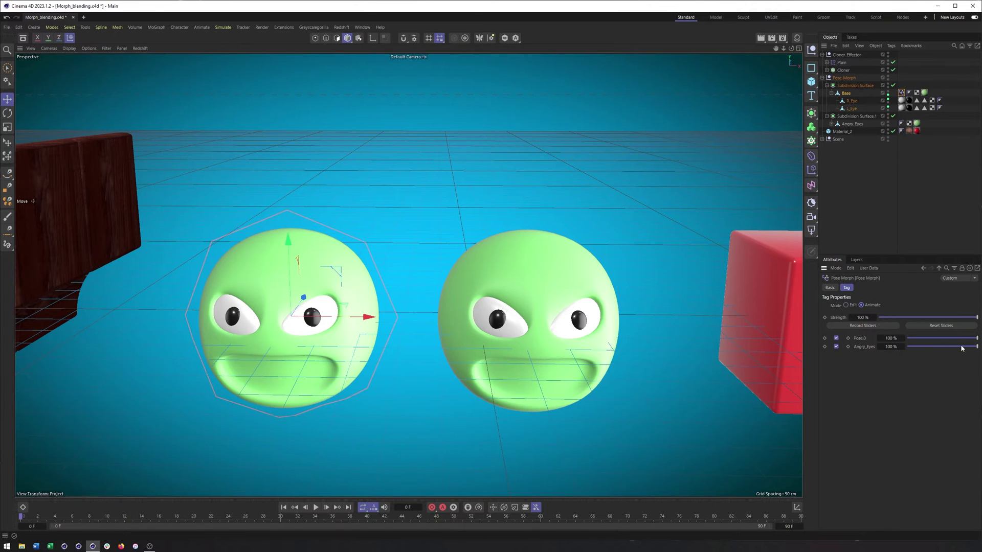
# - Push the Angry_Eyes slider to 100 %, recentre the faces and collapse Base before opening deformers
pyautogui.moveTo(960, 347)
pyautogui.mouseDown()
pyautogui.moveTo(882, 350)
pyautogui.moveTo(976, 350)
pyautogui.mouseUp()
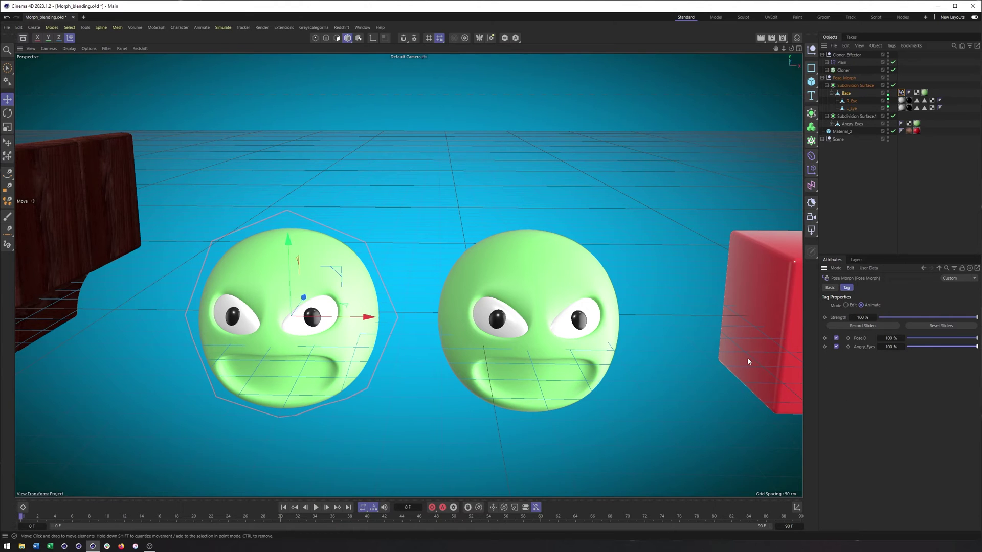
pyautogui.moveTo(457, 287); pyautogui.dragTo(519, 290, button='middle')
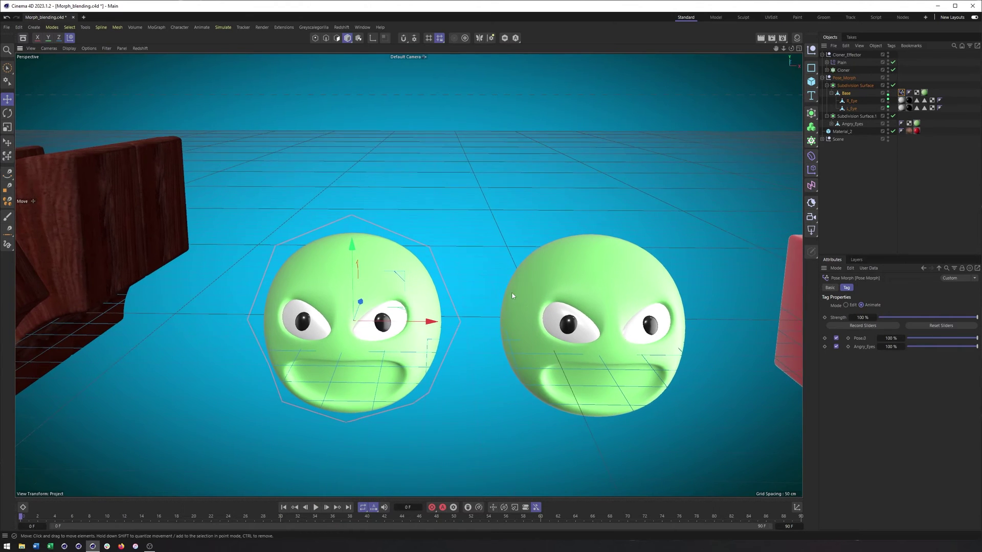
pyautogui.click(831, 93)
pyautogui.click(811, 156)
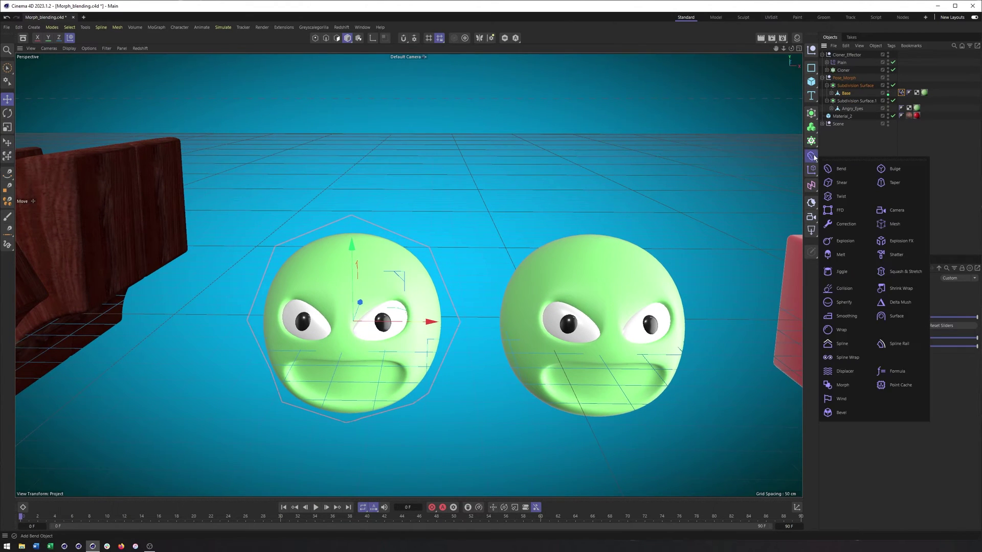
# - Add a Morph deformer, compare its Fields with the Pose Morph tag, then delete it
pyautogui.click(849, 387)
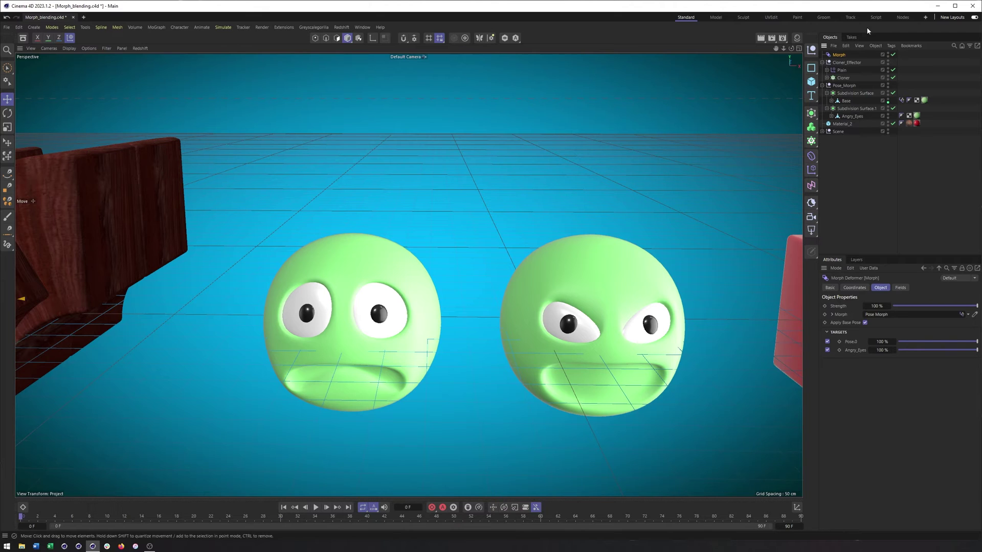
pyautogui.click(901, 288)
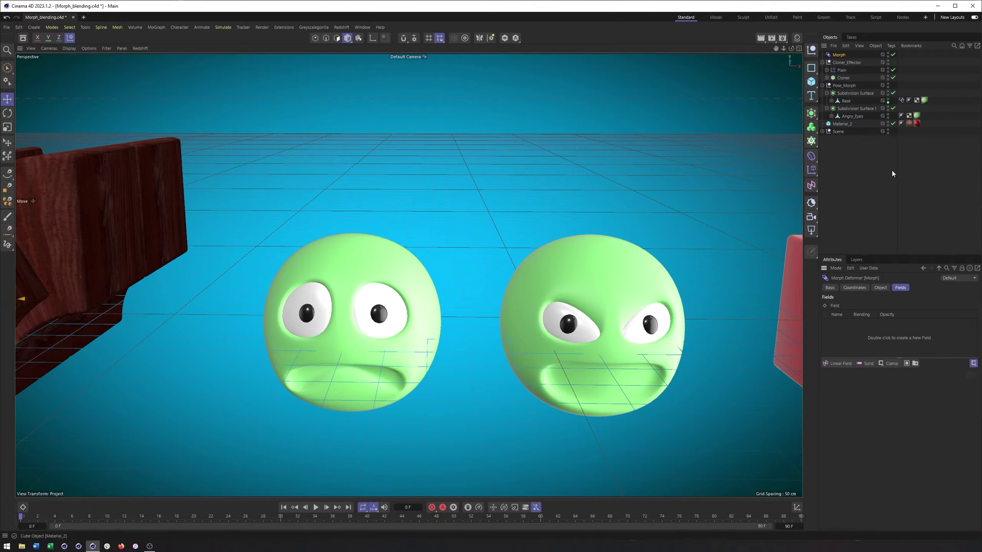
pyautogui.click(901, 101)
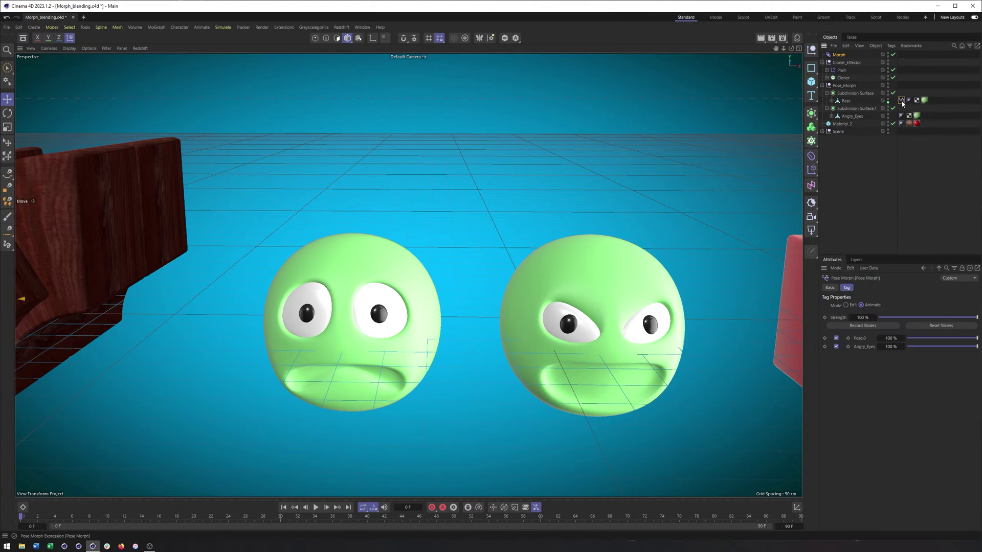
pyautogui.click(836, 54)
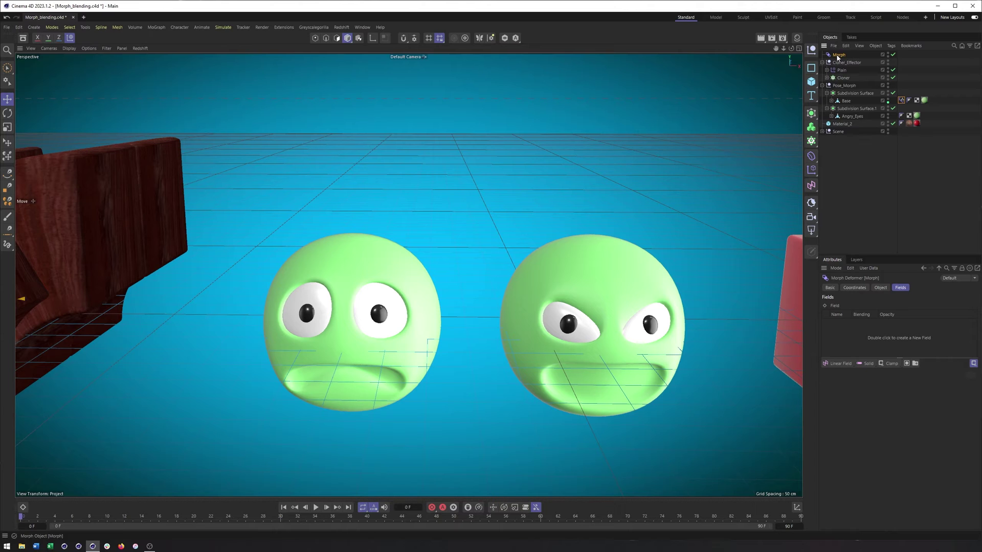
pyautogui.press('Delete')
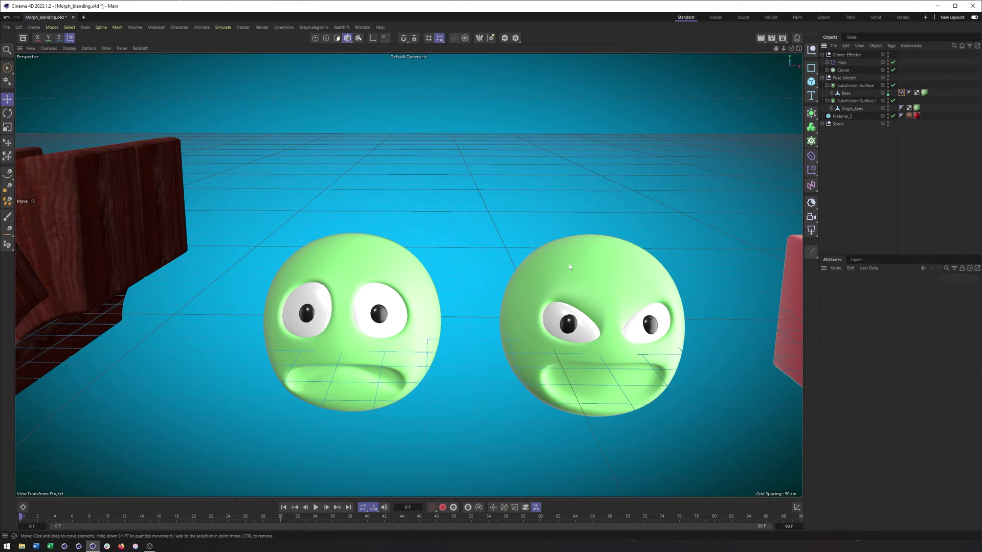
# - Pan to the red cube and display the settings of its red Node material tag on Material_2
pyautogui.keyDown('alt'); pyautogui.moveTo(622, 266); pyautogui.dragTo(565, 265, button='middle'); pyautogui.keyUp('alt')
pyautogui.click(437, 276)
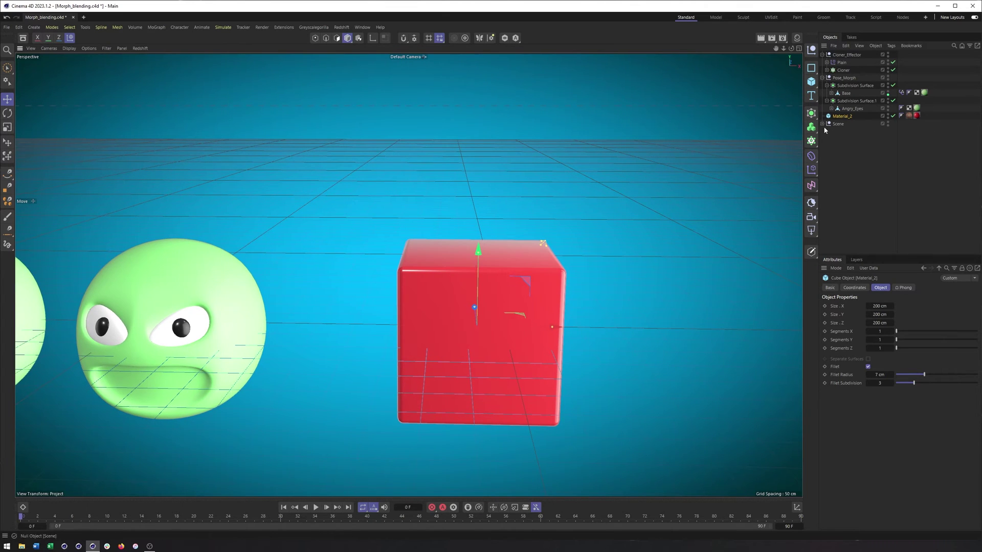
pyautogui.click(844, 154)
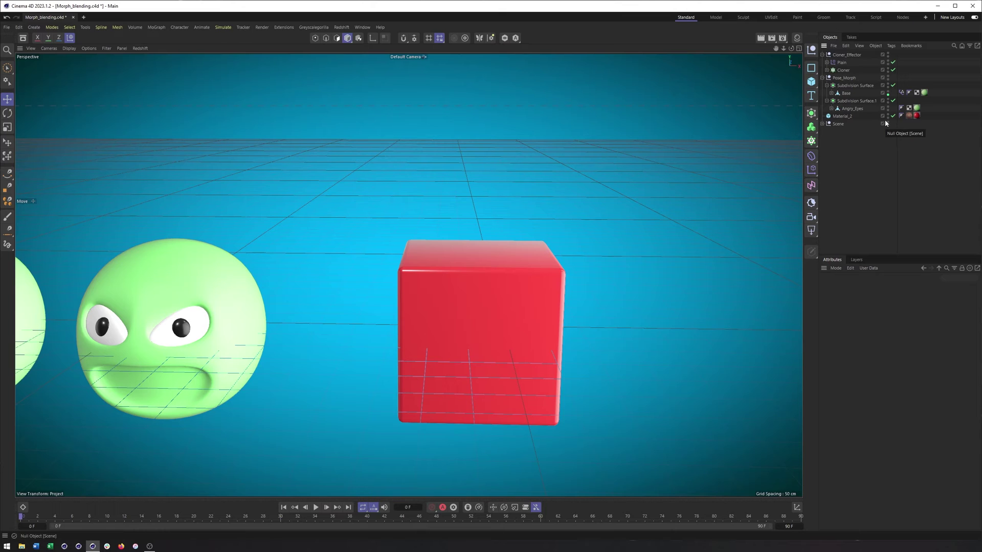
pyautogui.rightClick(797, 41)
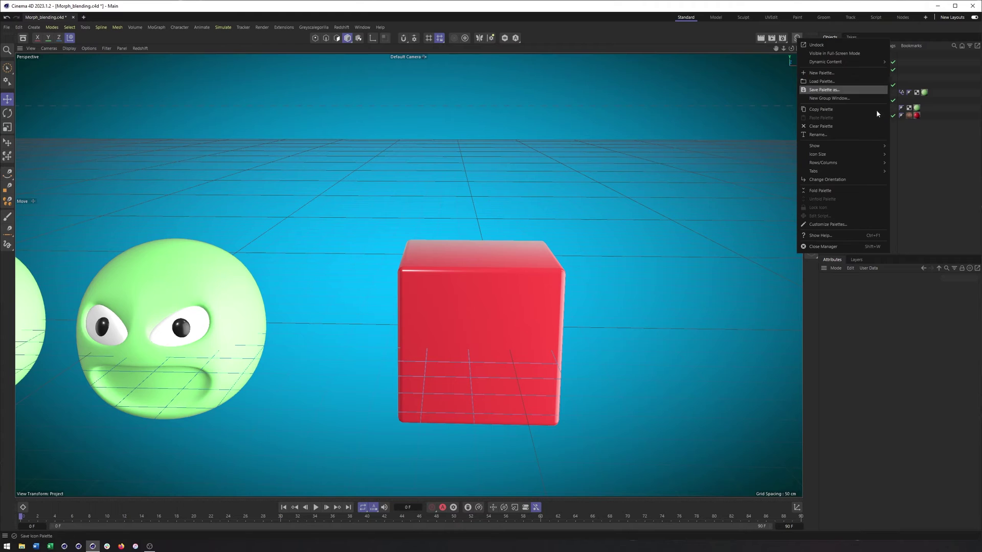
pyautogui.click(914, 122)
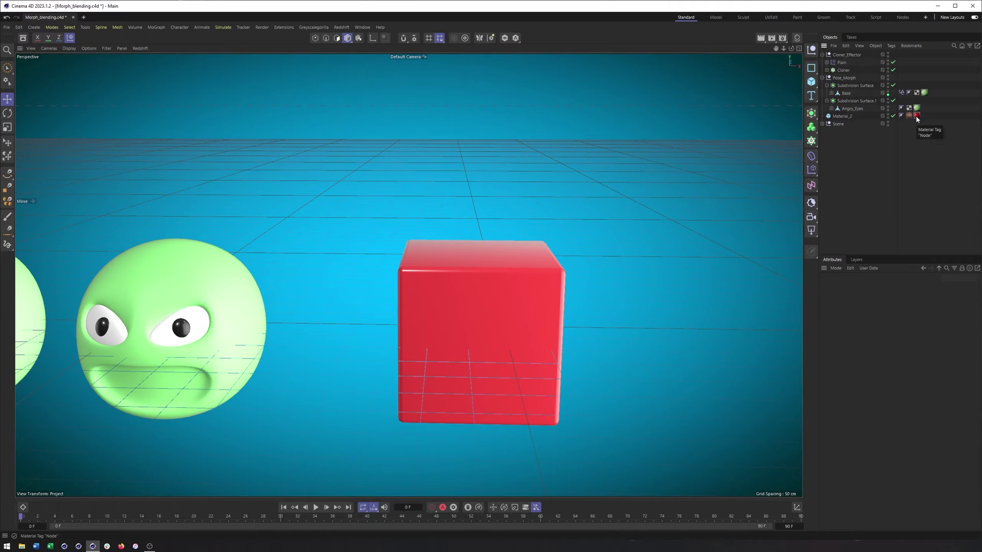
pyautogui.click(917, 116)
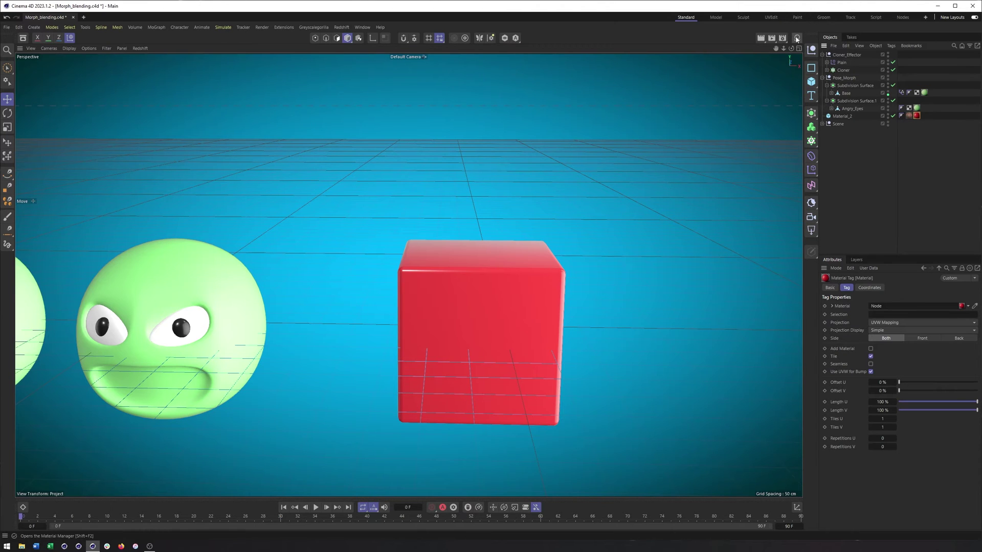
# - Open the red Node material's graph in the Node Editor, docked below the viewport
pyautogui.hotkey('shift', 'F2')
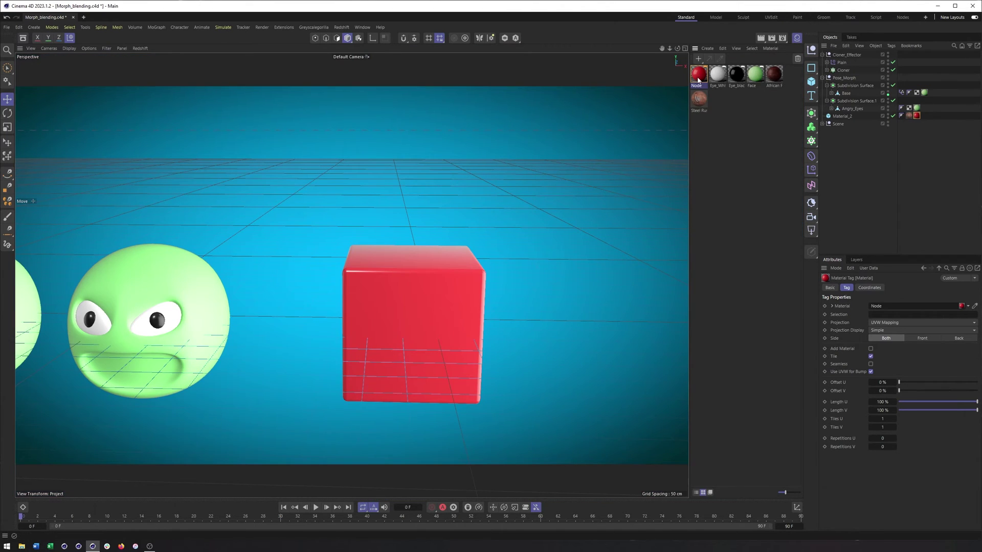
pyautogui.doubleClick(698, 75)
pyautogui.moveTo(727, 70); pyautogui.dragTo(604, 55)
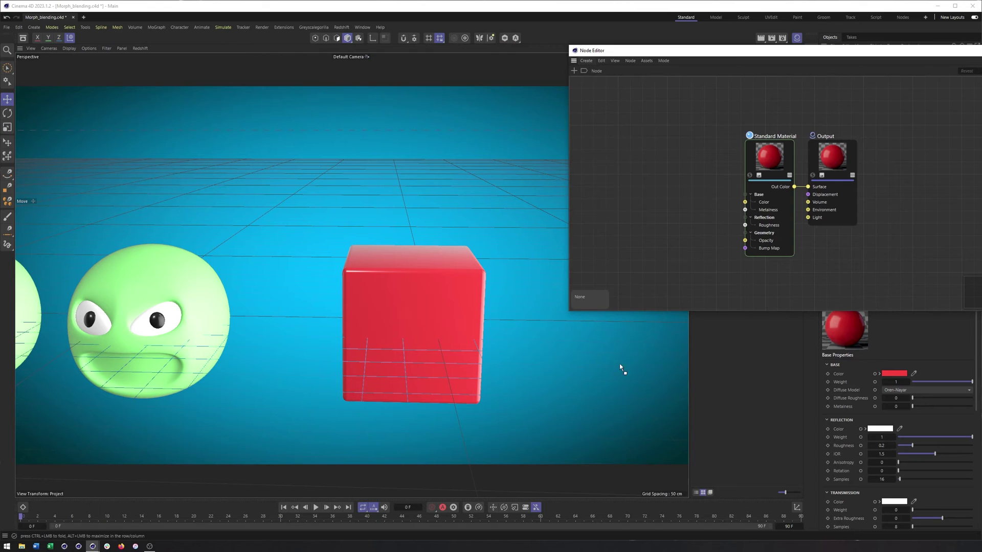
pyautogui.moveTo(637, 503); pyautogui.dragTo(637, 503)
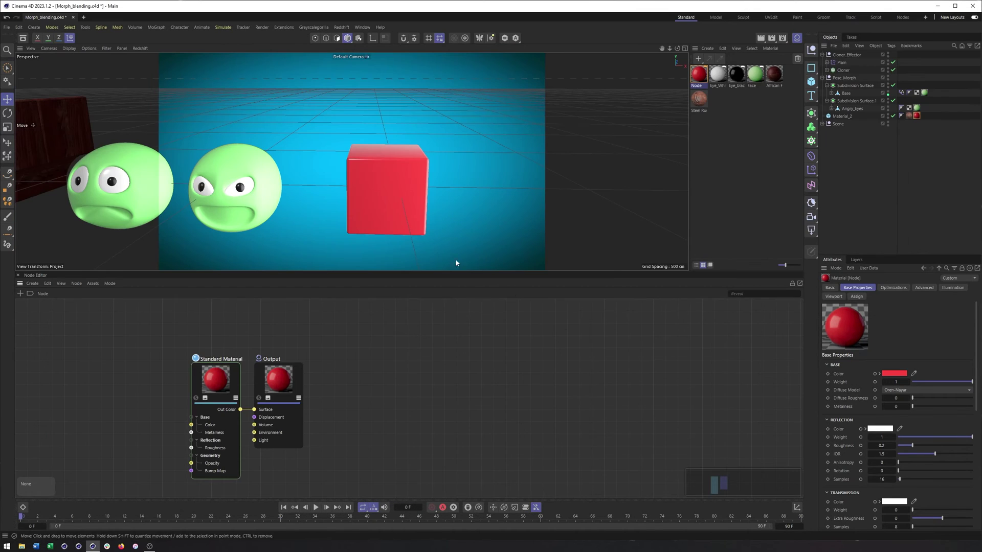
pyautogui.moveTo(148, 372); pyautogui.dragTo(367, 374, button='middle')
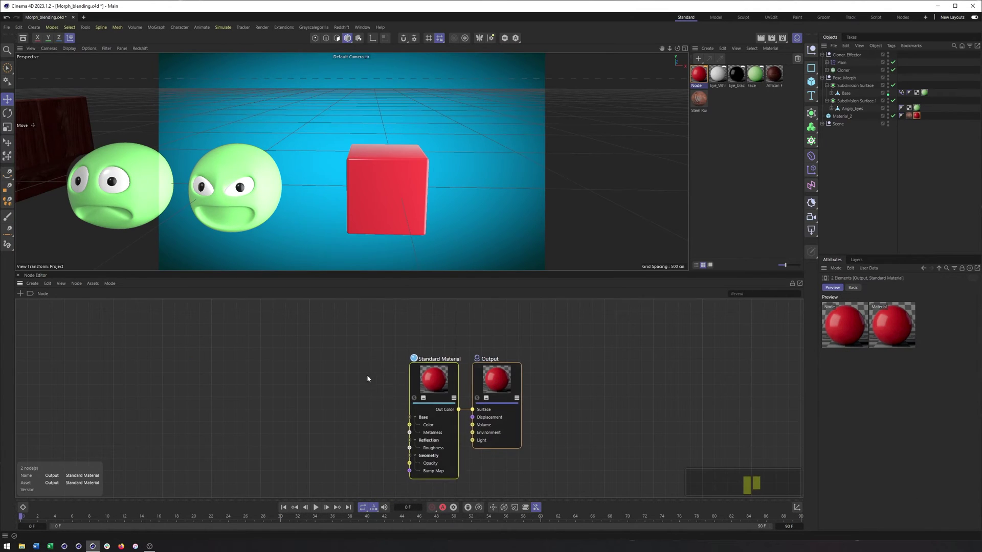
# - Search nodes for 'material' without adding one, and compare the cube's Node and Steel Rusted material tags
pyautogui.click(20, 295)
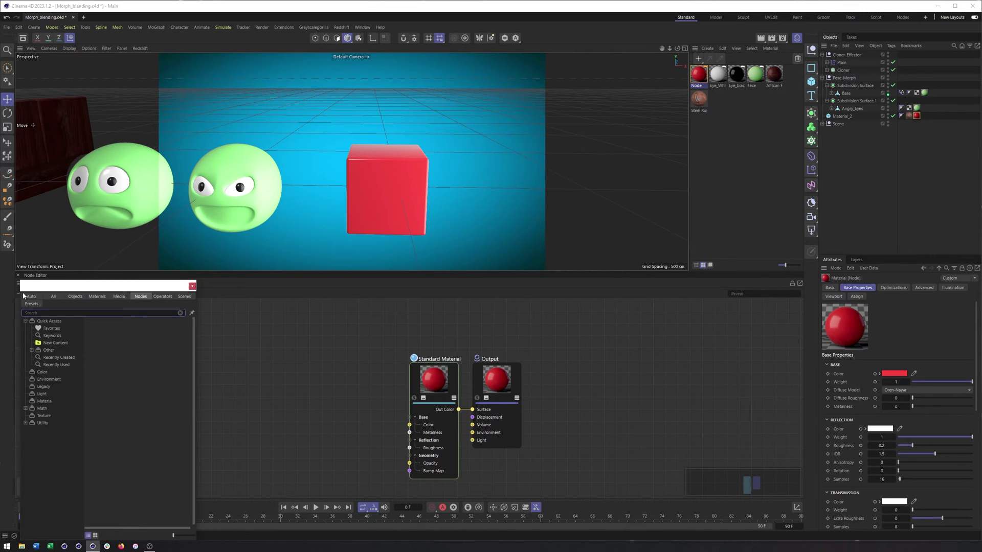
pyautogui.write('material')
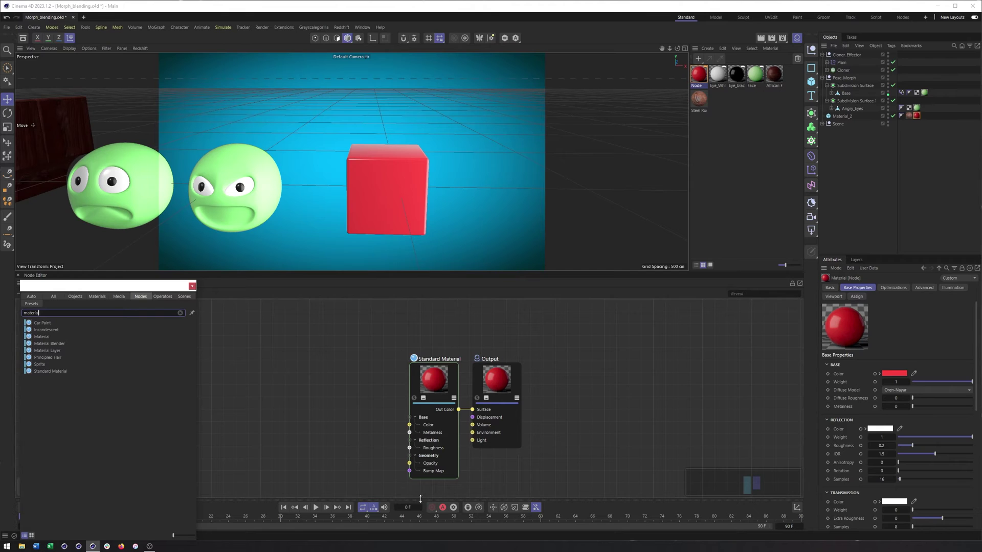
pyautogui.click(191, 286)
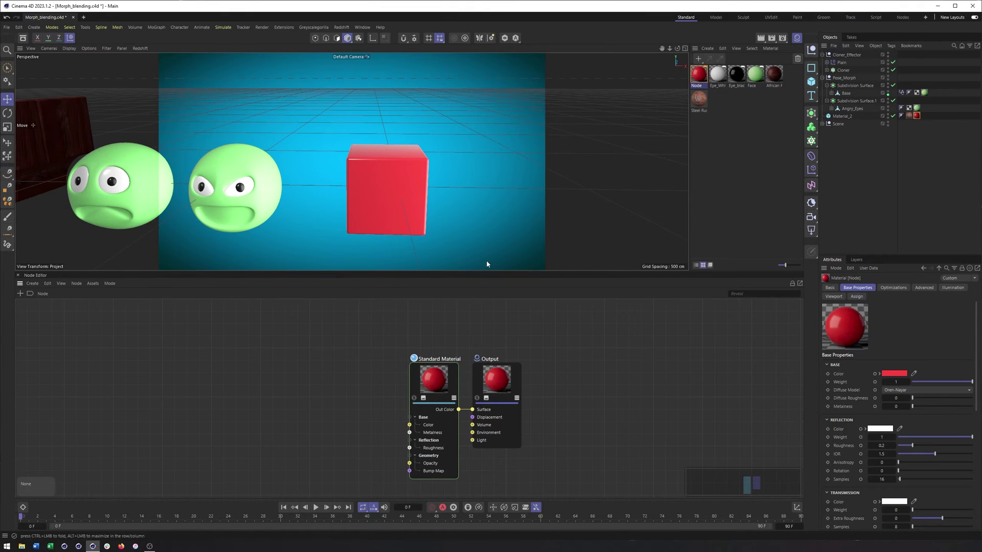
pyautogui.click(916, 115)
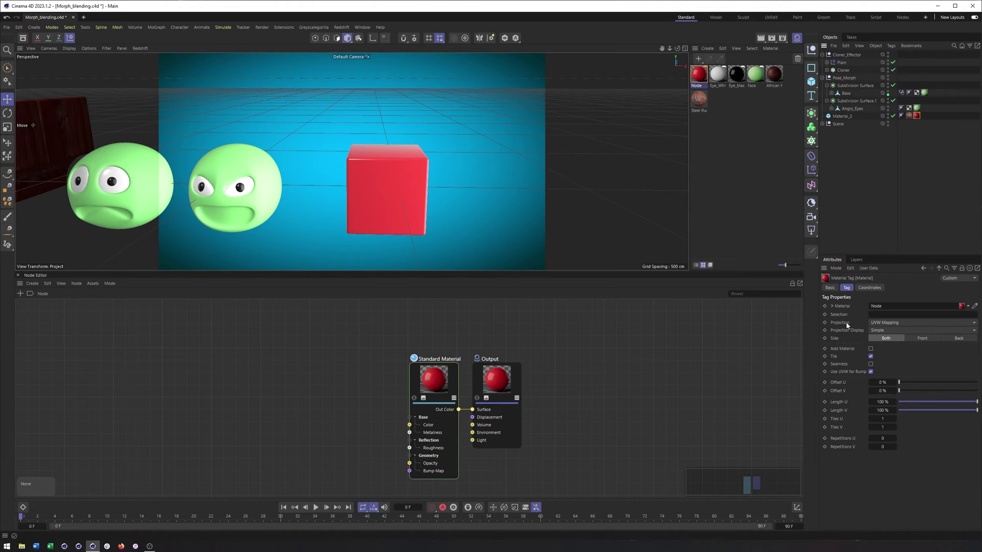
pyautogui.click(908, 116)
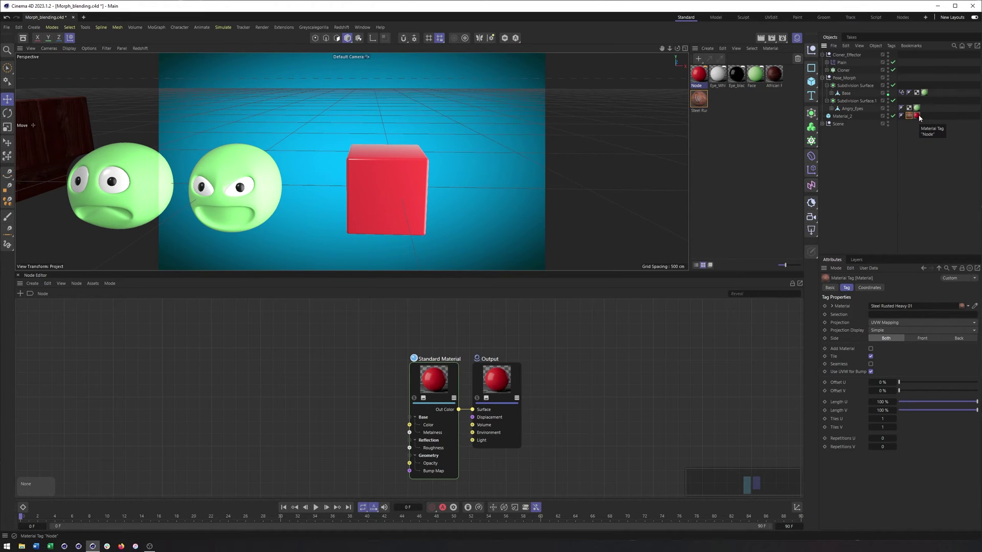
pyautogui.click(916, 116)
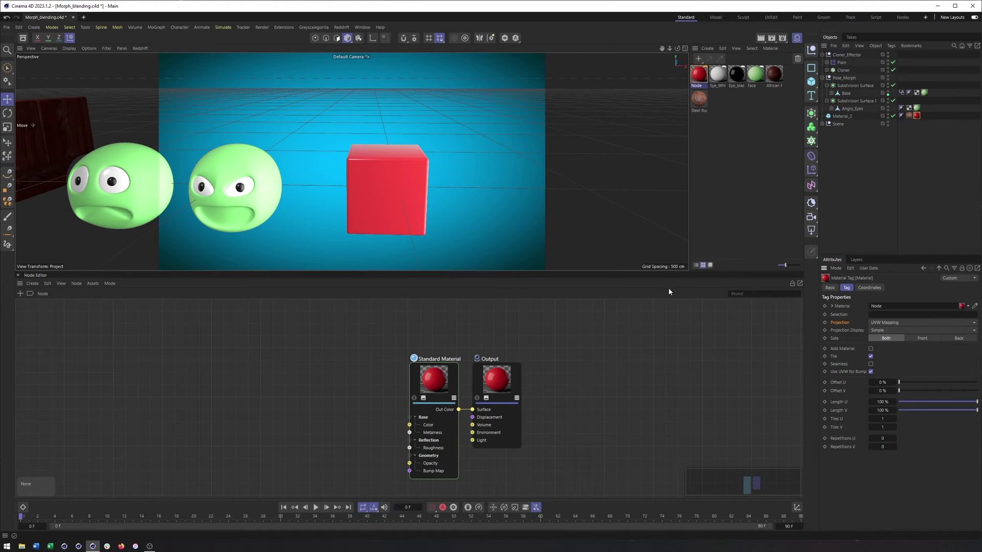
# - Pan the node graph, nudge the Output node, and bring up the add-node list
pyautogui.moveTo(425, 369); pyautogui.dragTo(478, 356, button='middle')
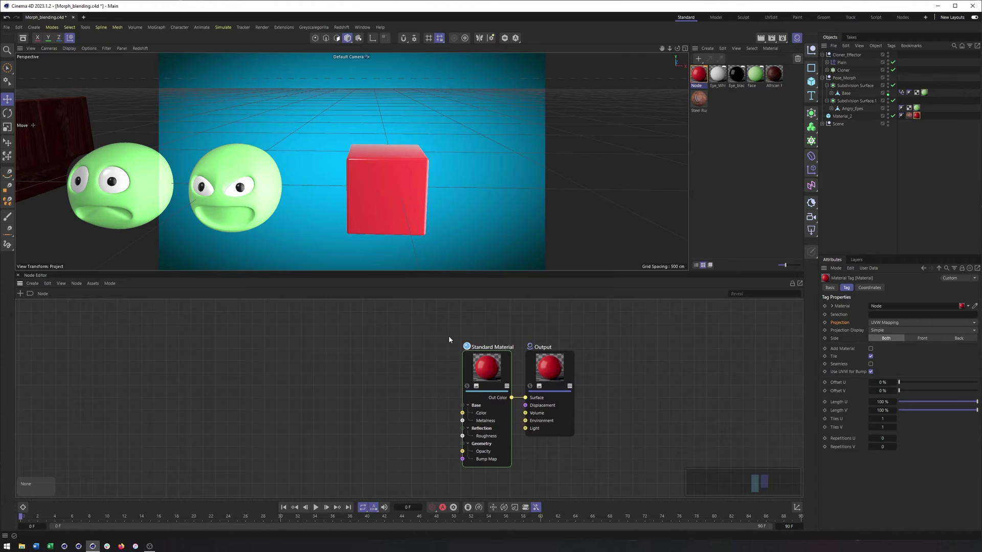
pyautogui.moveTo(530, 371); pyautogui.dragTo(486, 360)
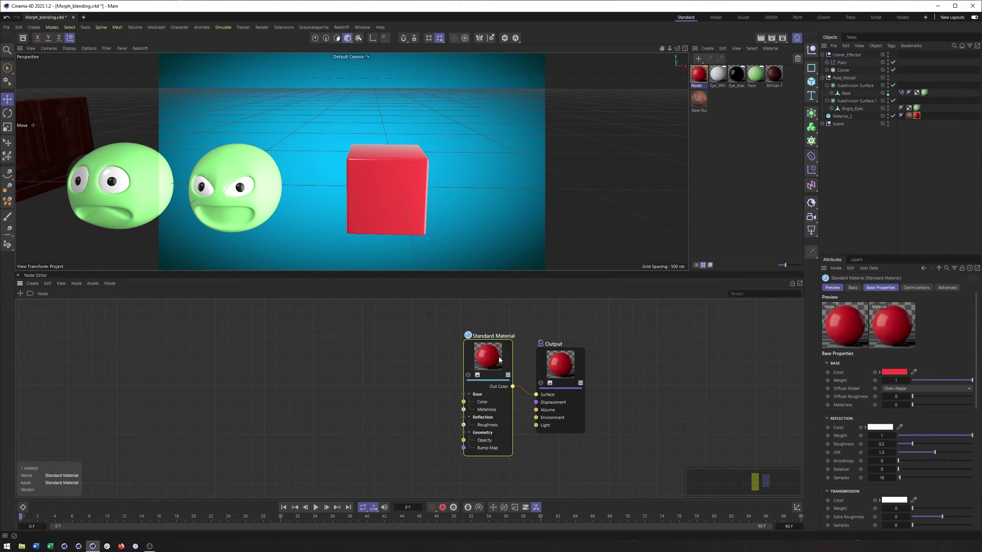
pyautogui.click(20, 294)
# - Add a 'ramp' node feeding the Standard Material's Opacity and start a live Redshift RenderView render
pyautogui.write('ram')
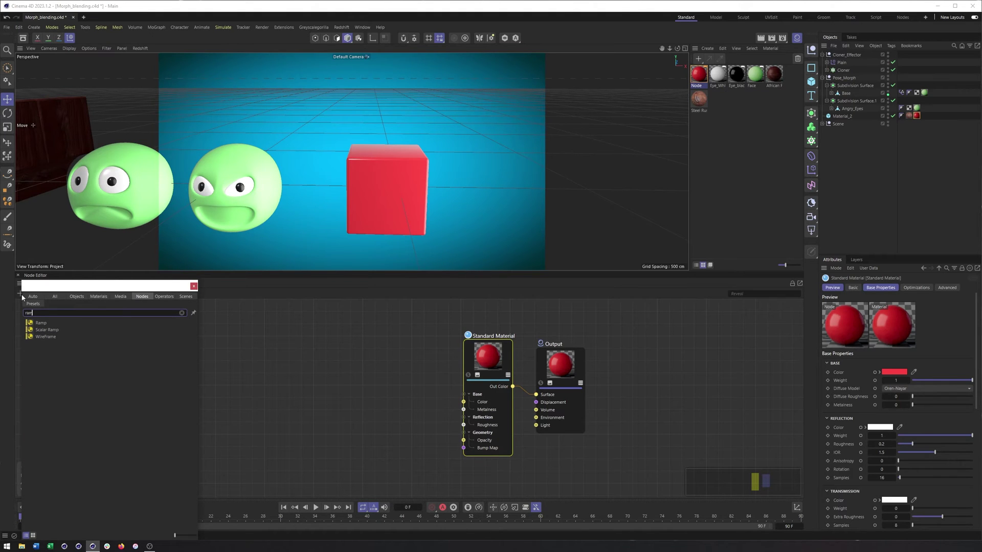
pyautogui.write('p')
pyautogui.moveTo(40, 323); pyautogui.dragTo(463, 440)
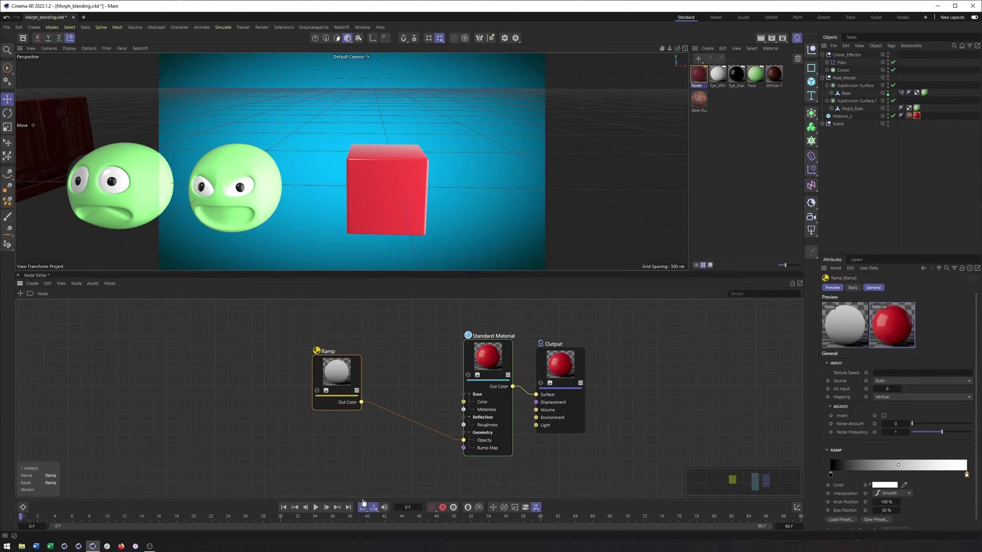
pyautogui.click(363, 27)
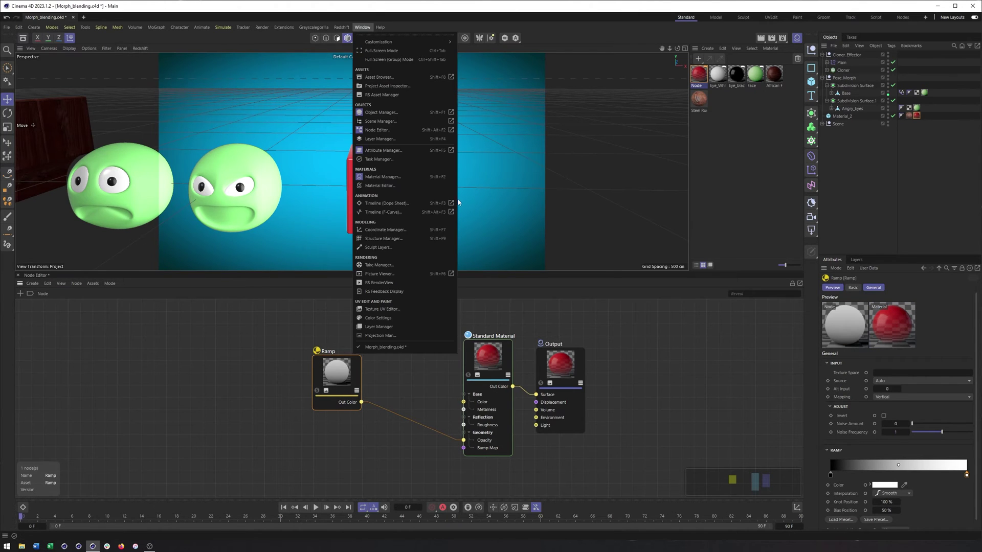
pyautogui.click(400, 280)
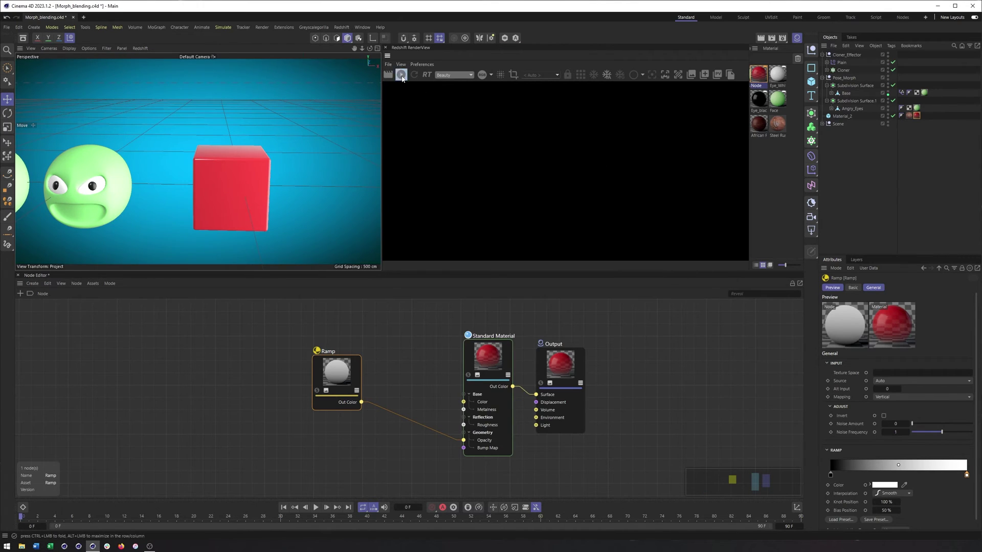
pyautogui.click(402, 75)
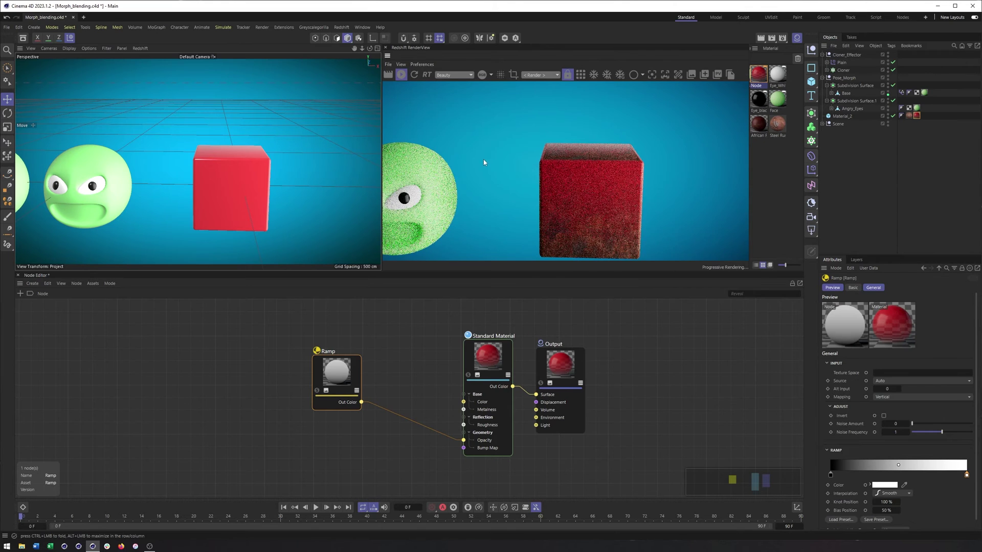
pyautogui.keyDown('alt'); pyautogui.moveTo(236, 173); pyautogui.dragTo(294, 171); pyautogui.keyUp('alt')
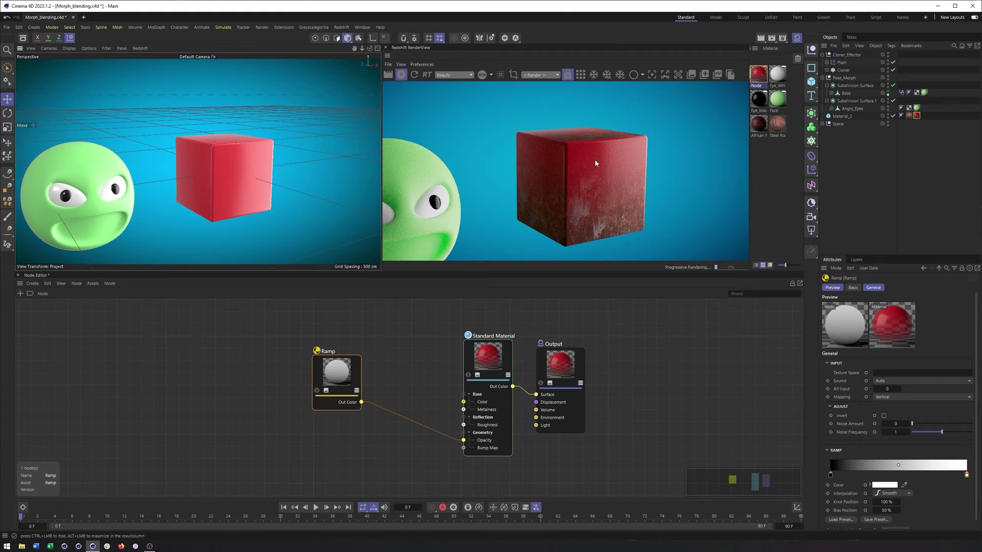
# - Solo the Ramp node, set the cube's material tag Projection to Flat, then unsolo the Ramp
pyautogui.click(317, 391)
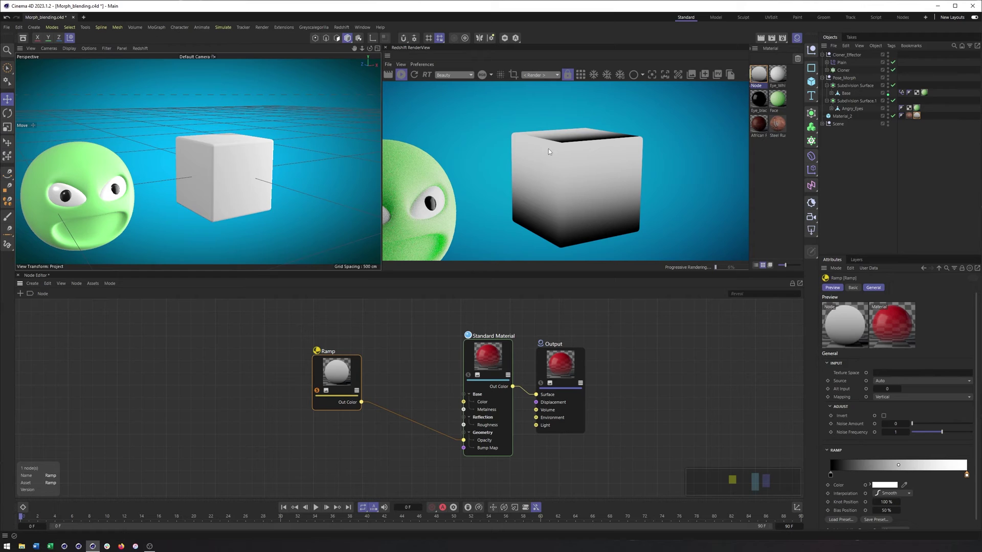
pyautogui.click(908, 116)
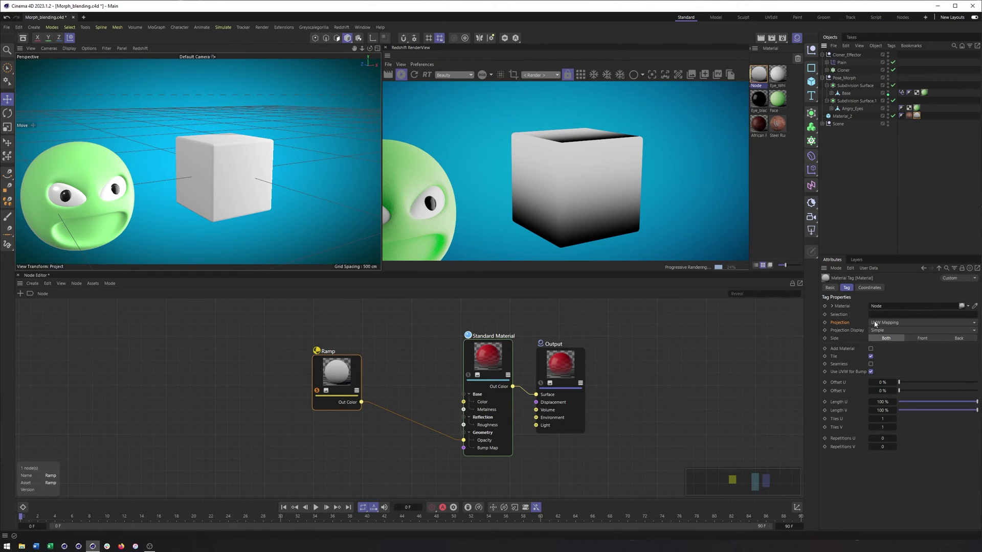
pyautogui.click(892, 323)
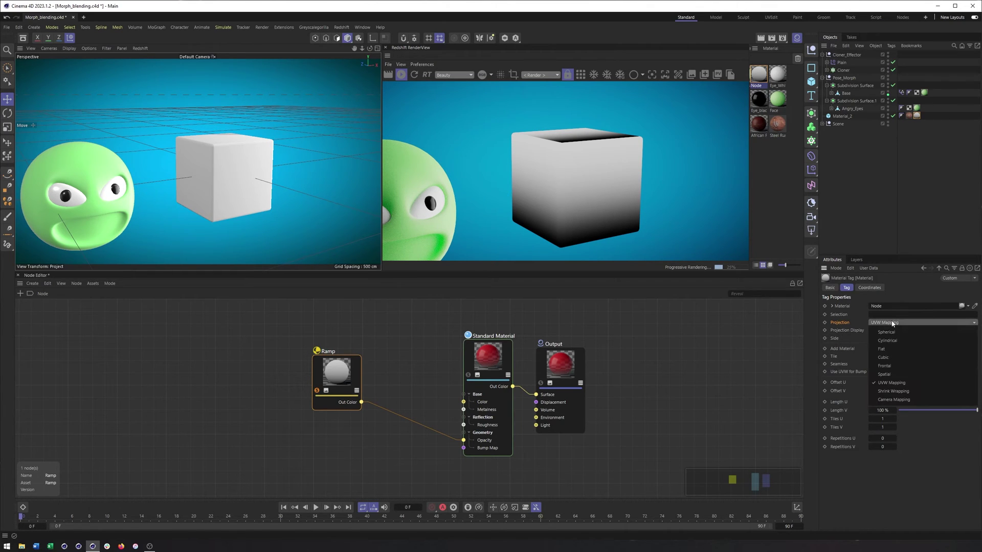
pyautogui.click(894, 349)
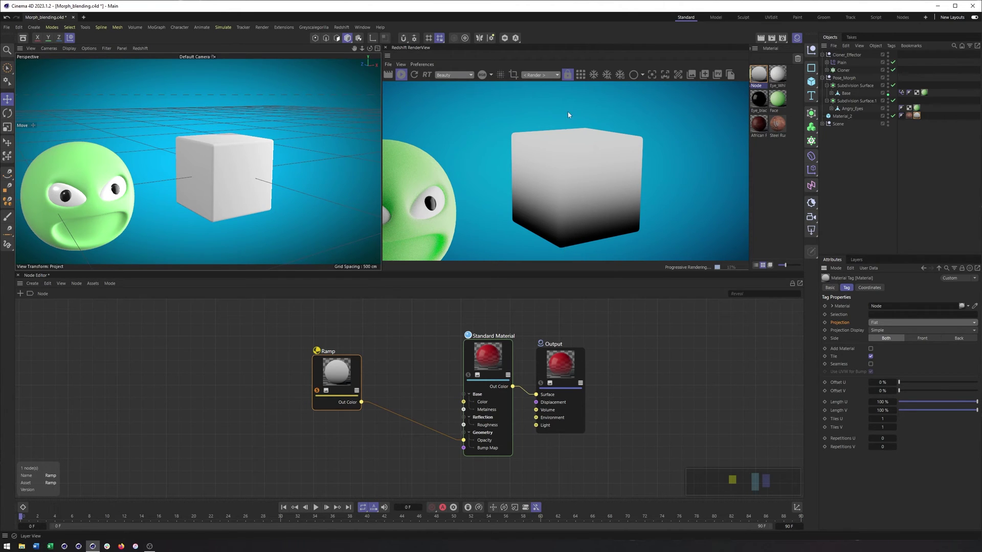
pyautogui.click(317, 391)
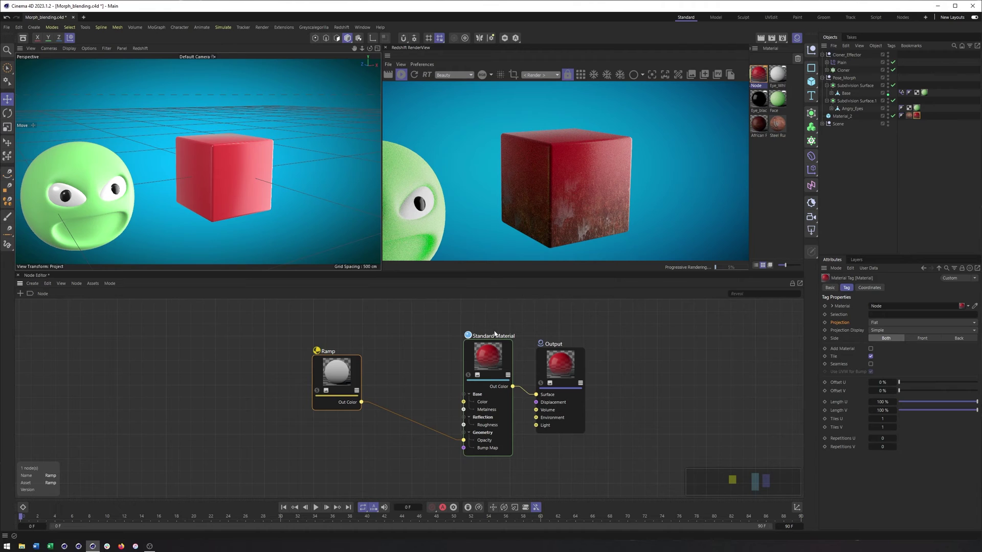
# - Move the Ramp node up, then scale the Flat projection in Texture mode to fit the cube
pyautogui.moveTo(348, 374); pyautogui.dragTo(392, 342)
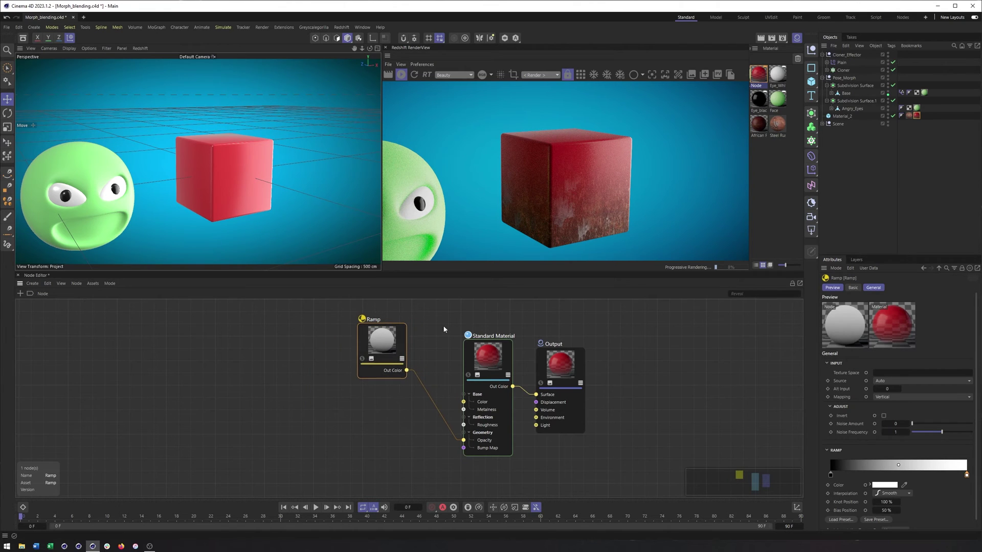
pyautogui.click(917, 116)
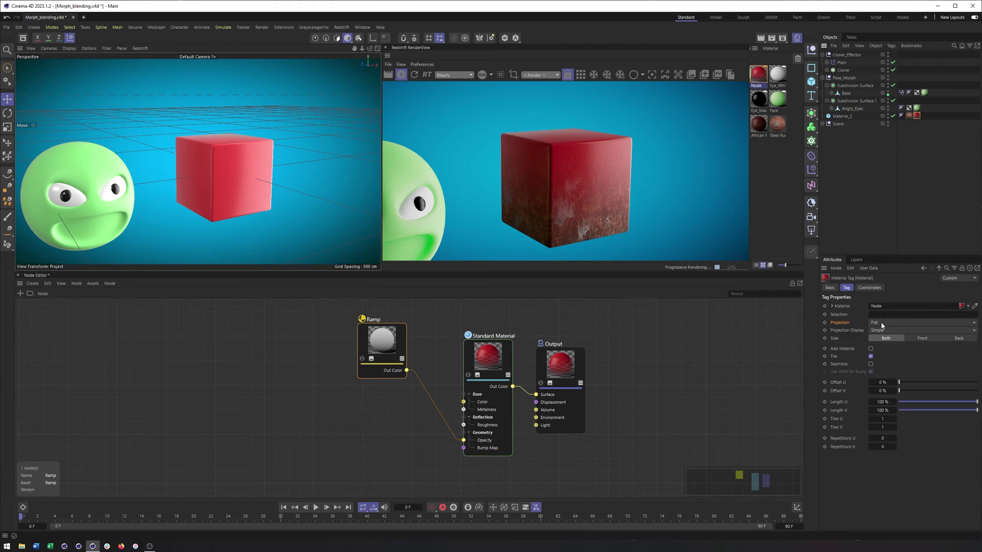
pyautogui.click(359, 38)
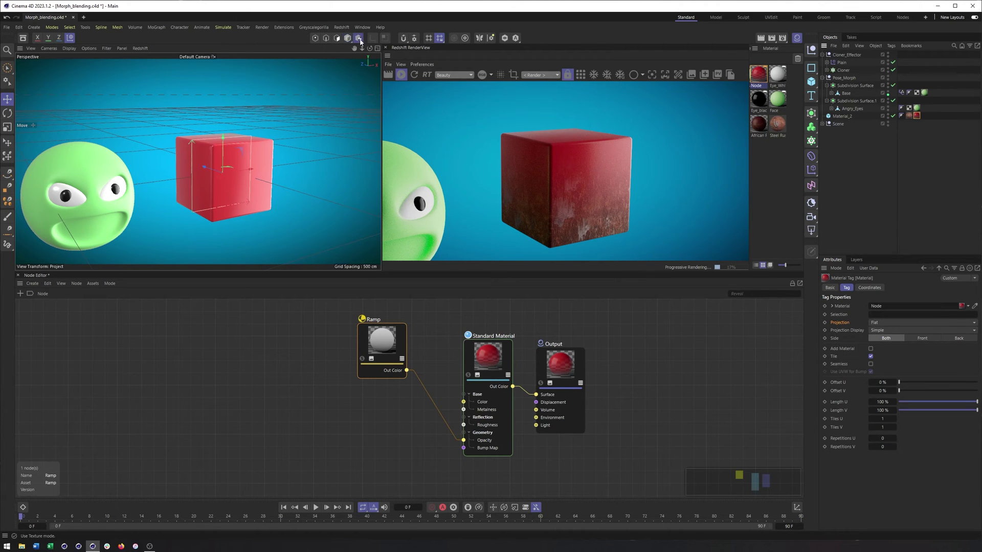
pyautogui.scroll(-2, 249, 165)
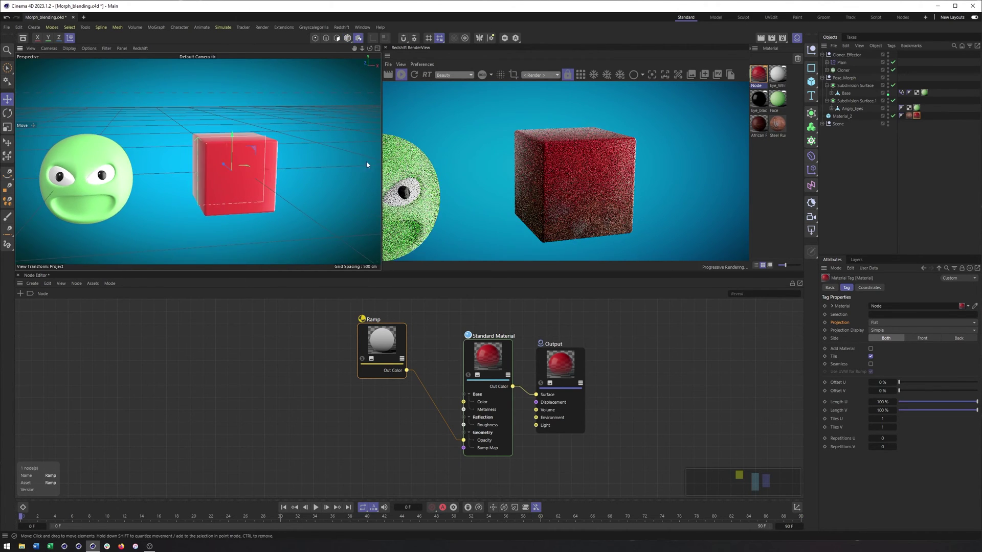
pyautogui.click(846, 117)
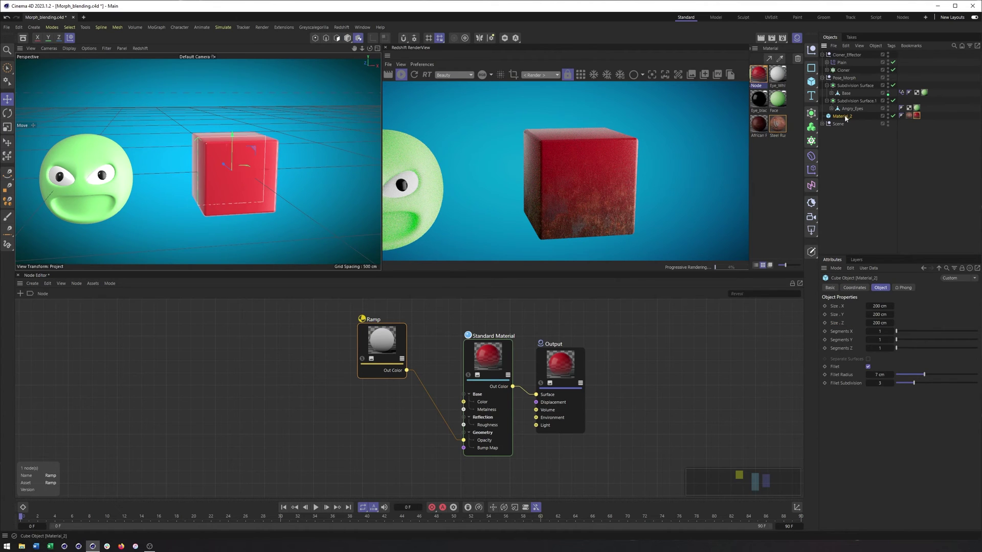
pyautogui.click(917, 116)
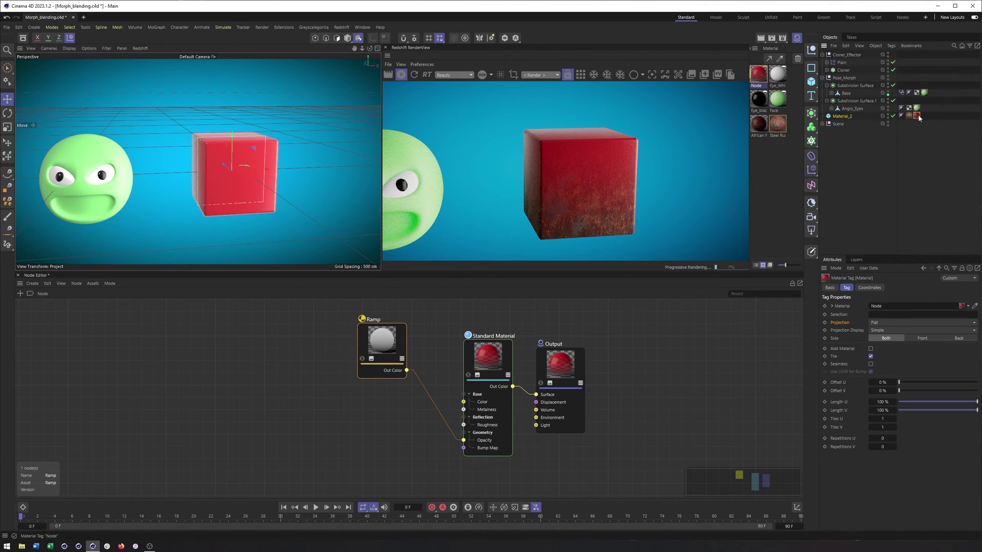
pyautogui.press('t')
pyautogui.moveTo(180, 192); pyautogui.dragTo(215, 142)
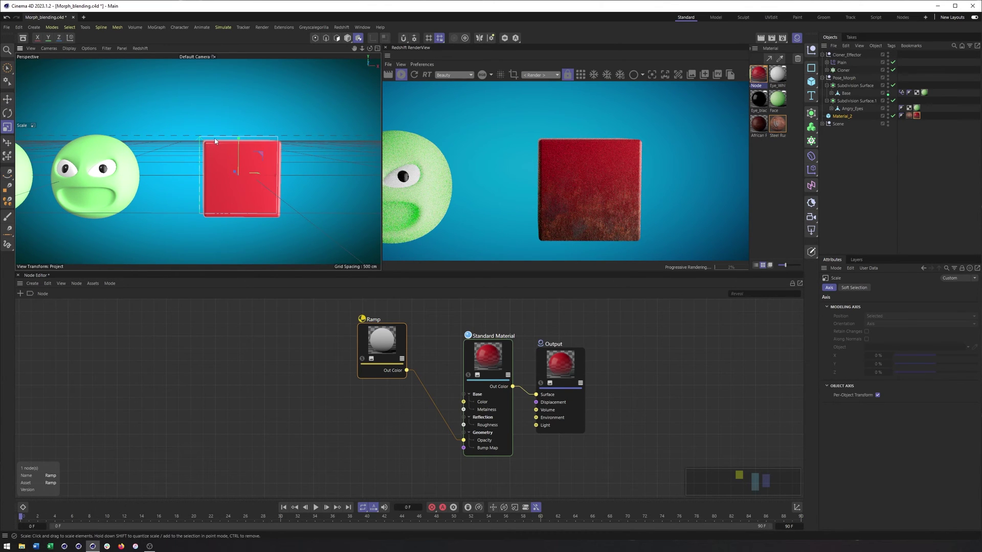
pyautogui.keyDown('alt'); pyautogui.moveTo(265, 155); pyautogui.dragTo(213, 172); pyautogui.keyUp('alt')
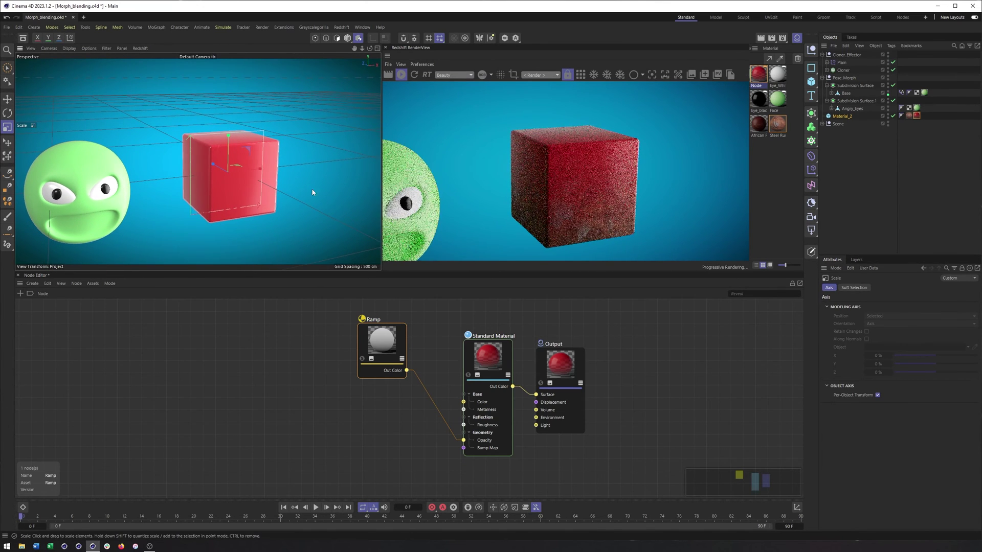
pyautogui.click(382, 338)
pyautogui.moveTo(382, 339); pyautogui.dragTo(381, 344)
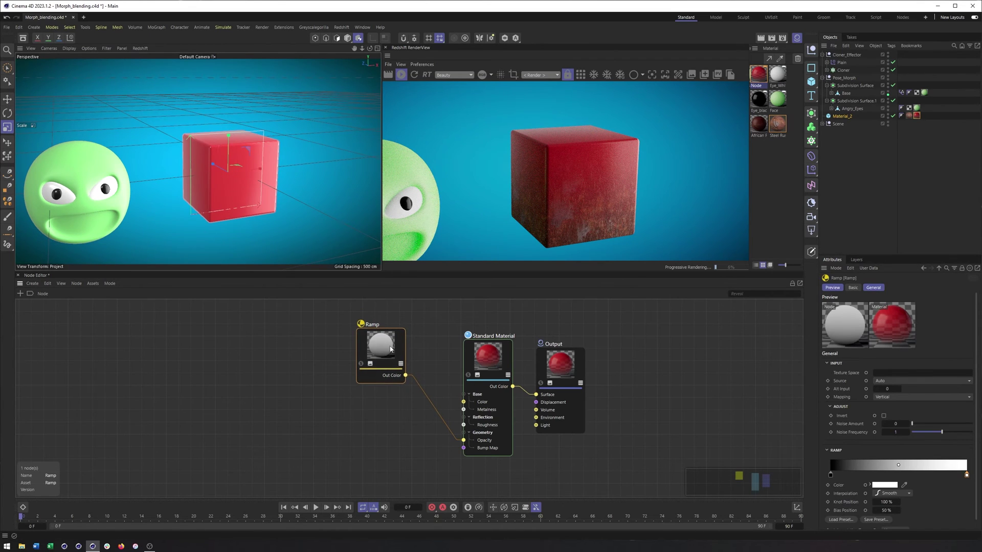
pyautogui.click(882, 398)
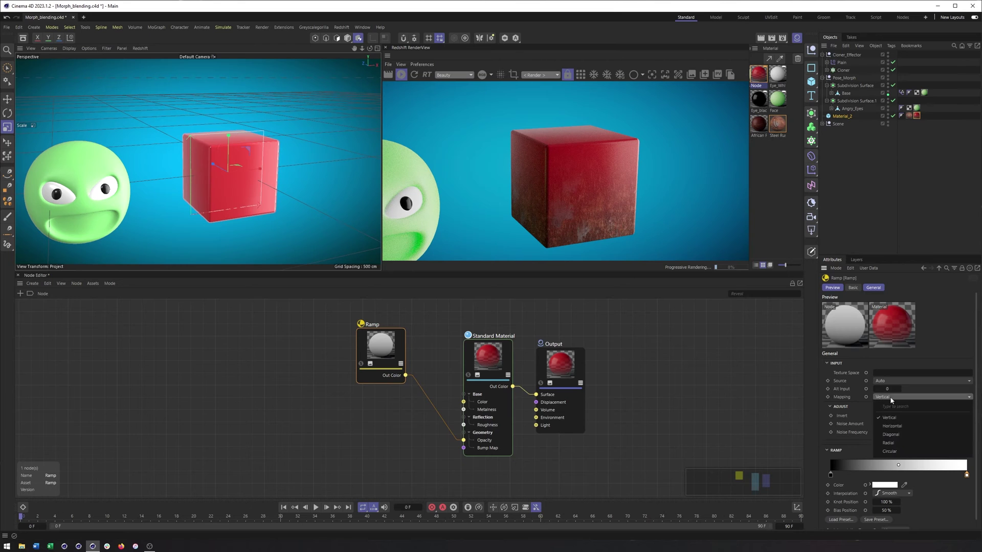
pyautogui.click(900, 430)
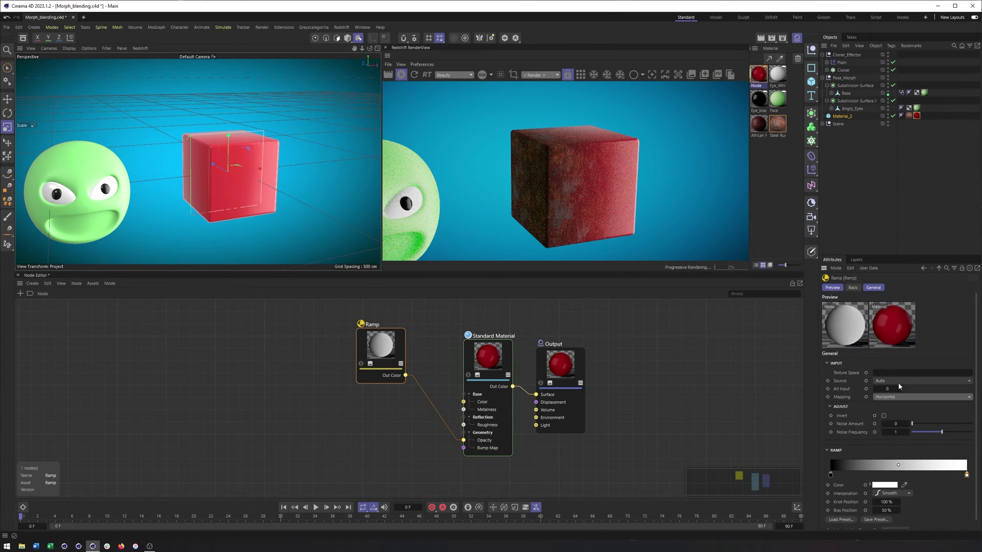
pyautogui.click(900, 397)
pyautogui.click(885, 415)
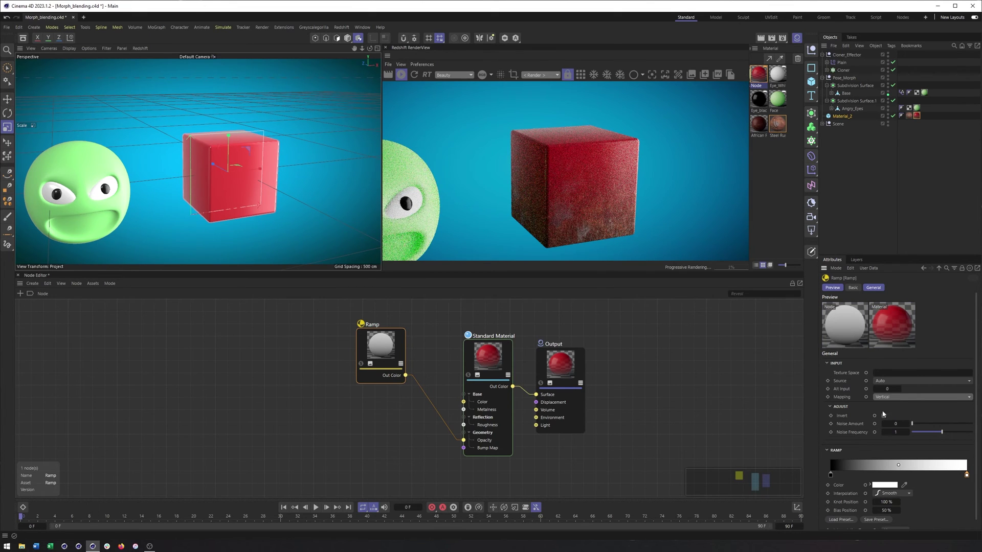
pyautogui.scroll(-1, 974, 345)
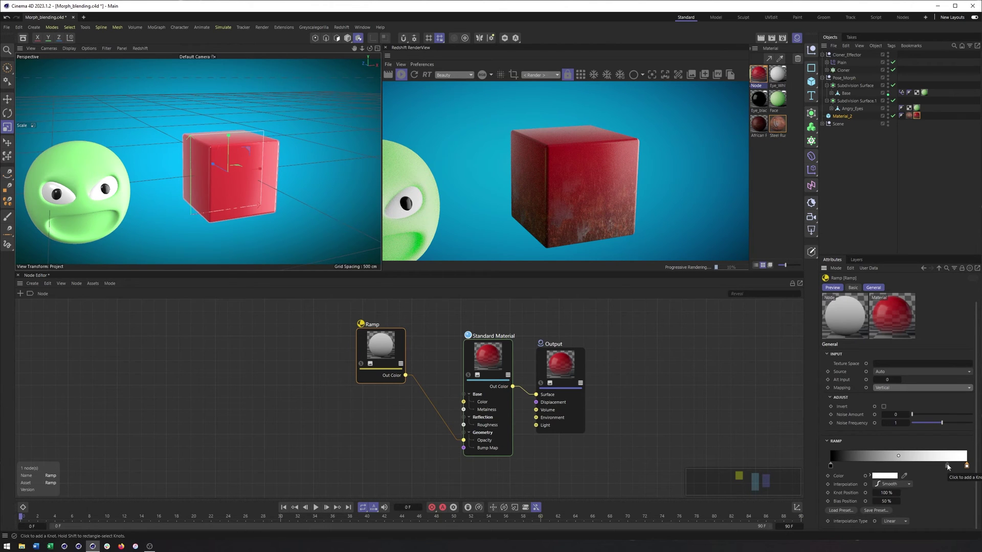
# - Rearrange the Ramp knots: white knot at the right end, black knot at about 32%
pyautogui.moveTo(967, 467); pyautogui.dragTo(832, 466)
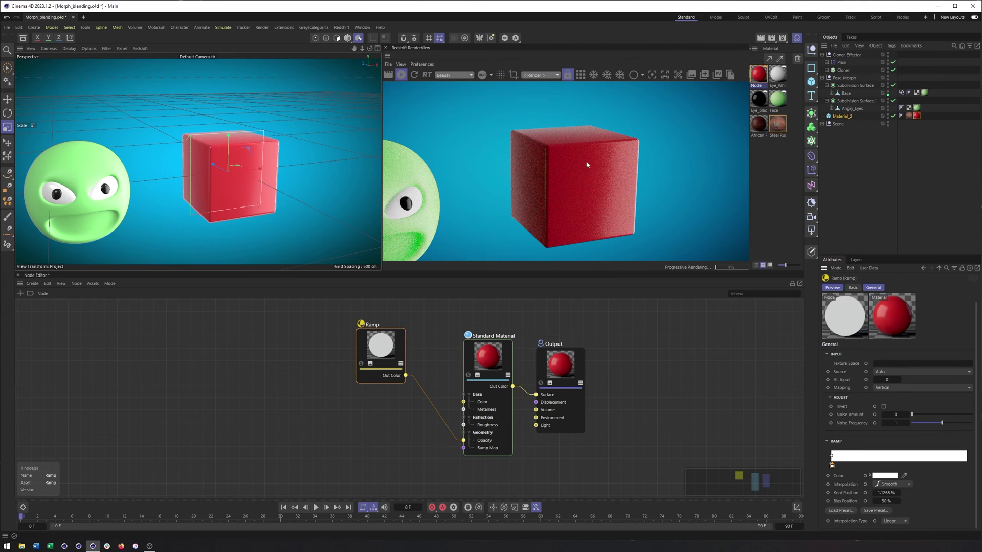
pyautogui.keyDown('alt'); pyautogui.moveTo(266, 163); pyautogui.dragTo(304, 176); pyautogui.keyUp('alt')
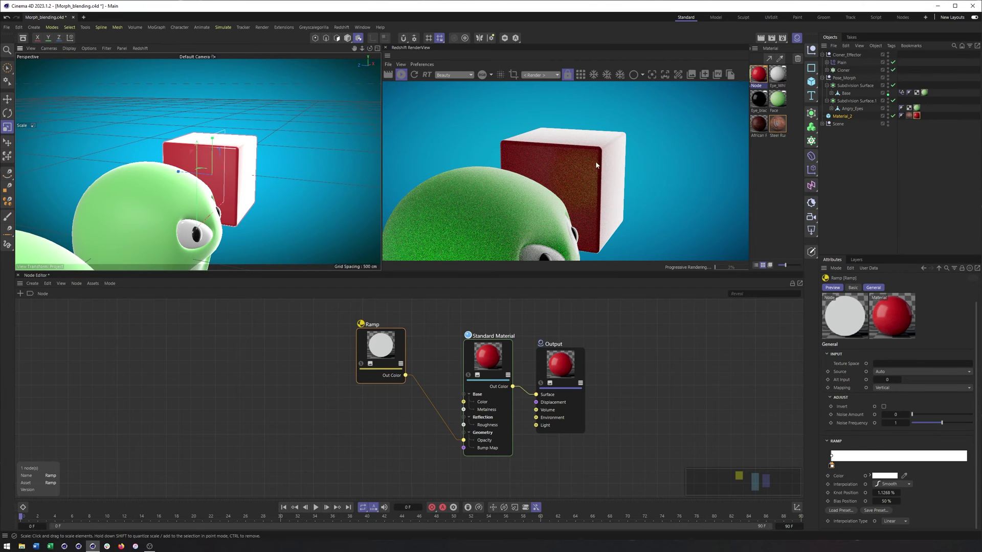
pyautogui.scroll(5, 295, 166)
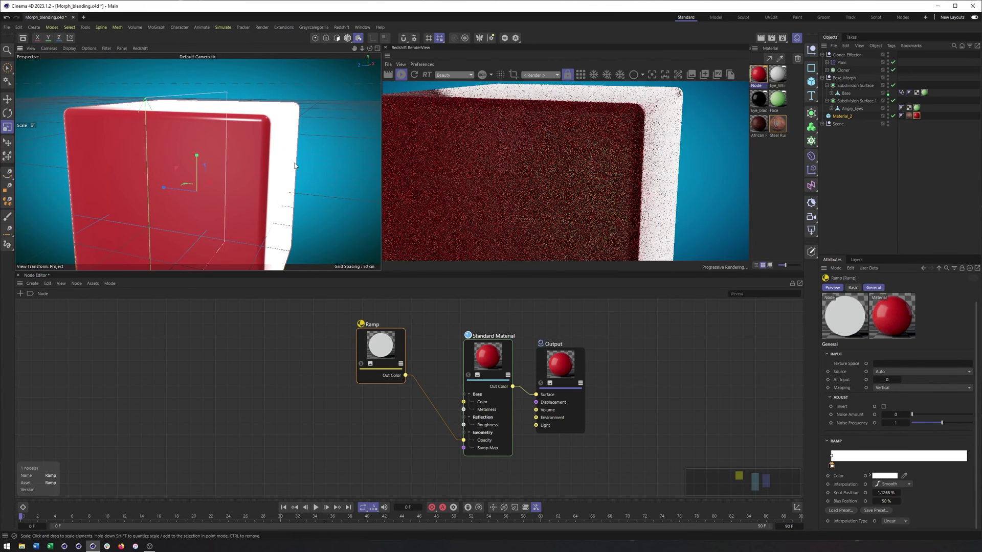
pyautogui.scroll(-6, 299, 164)
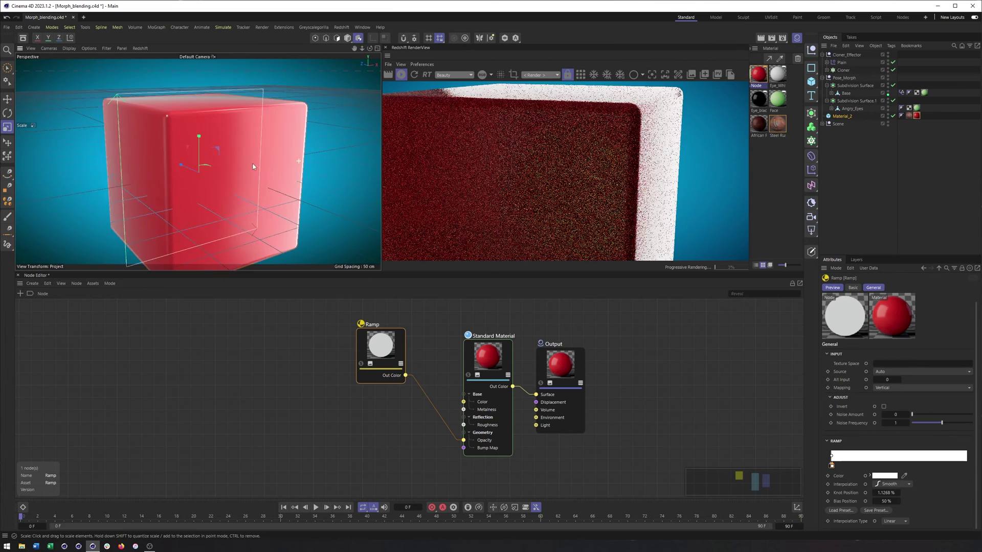
pyautogui.scroll(-1, 232, 163)
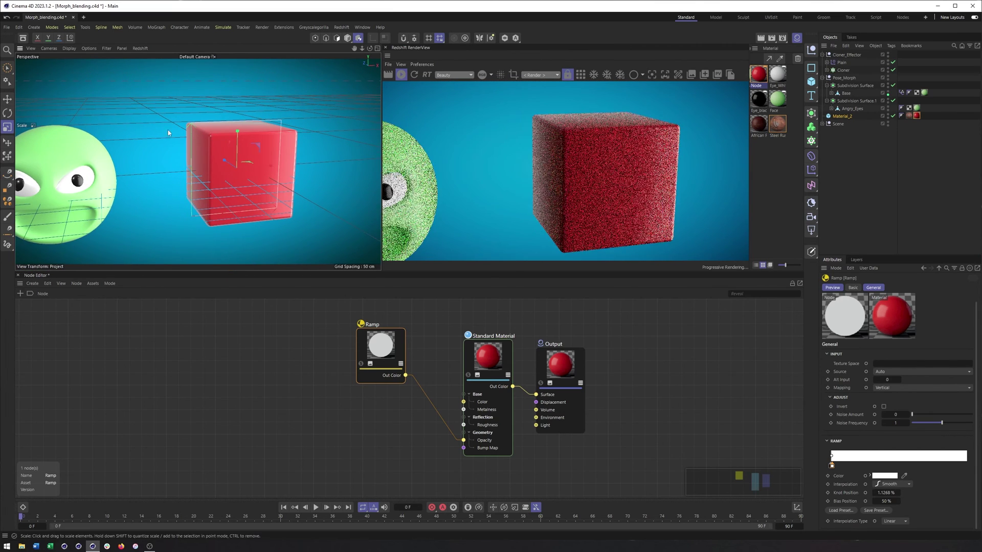
pyautogui.click(348, 38)
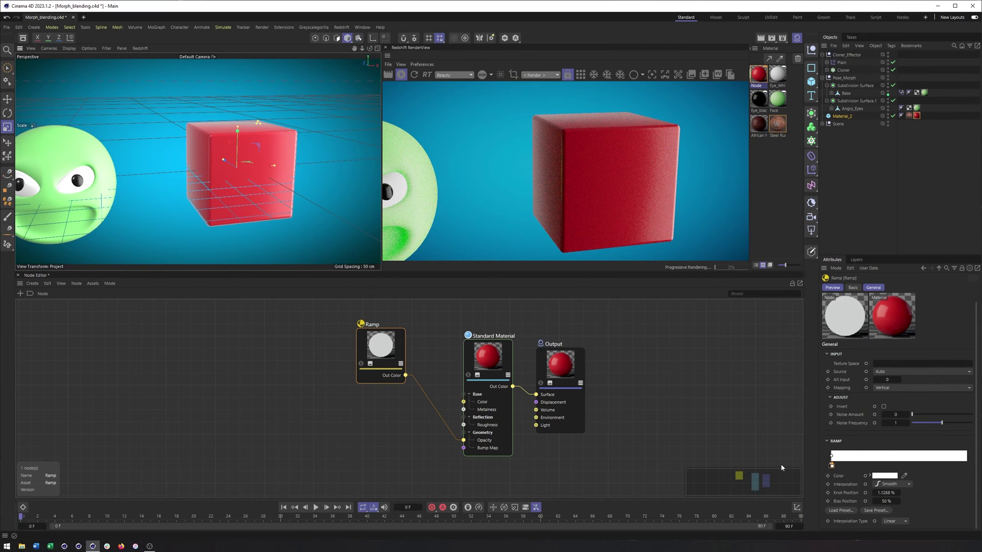
pyautogui.moveTo(833, 466); pyautogui.dragTo(967, 467)
pyautogui.moveTo(831, 466); pyautogui.dragTo(960, 473)
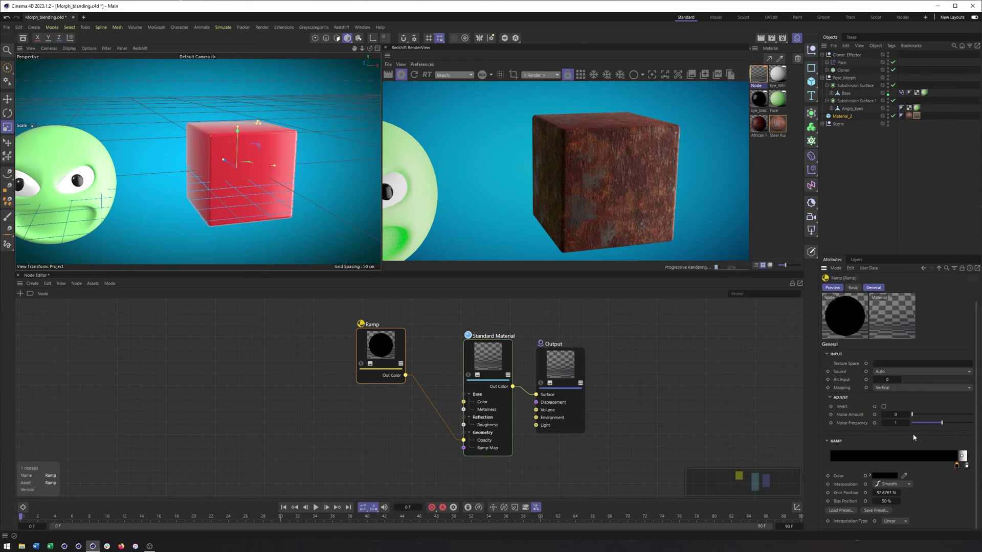
pyautogui.moveTo(956, 466); pyautogui.dragTo(875, 466)
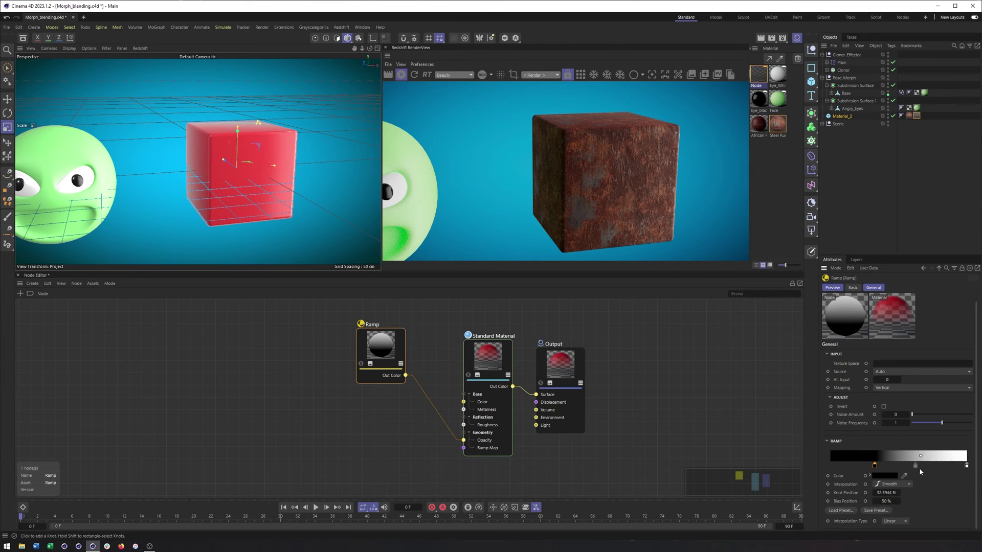
# - Set the Ramp interpolation to Blend and move the white knot to about 52%
pyautogui.click(878, 484)
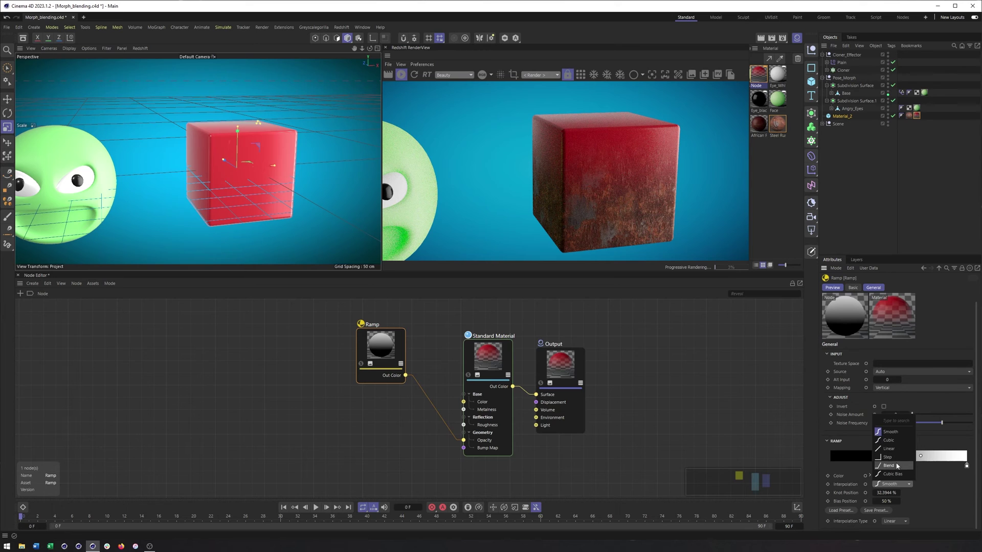
pyautogui.click(896, 466)
pyautogui.click(966, 465)
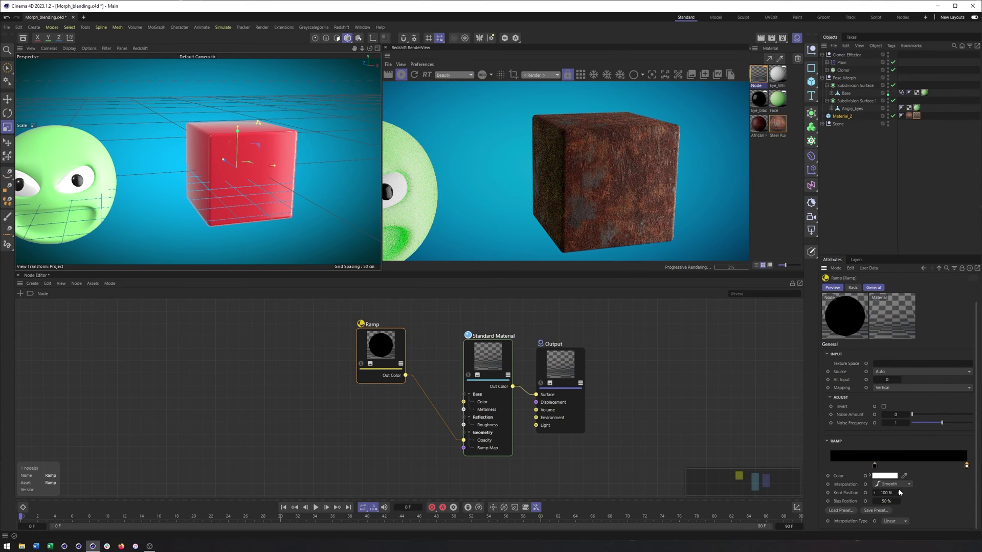
pyautogui.moveTo(966, 466); pyautogui.dragTo(901, 466)
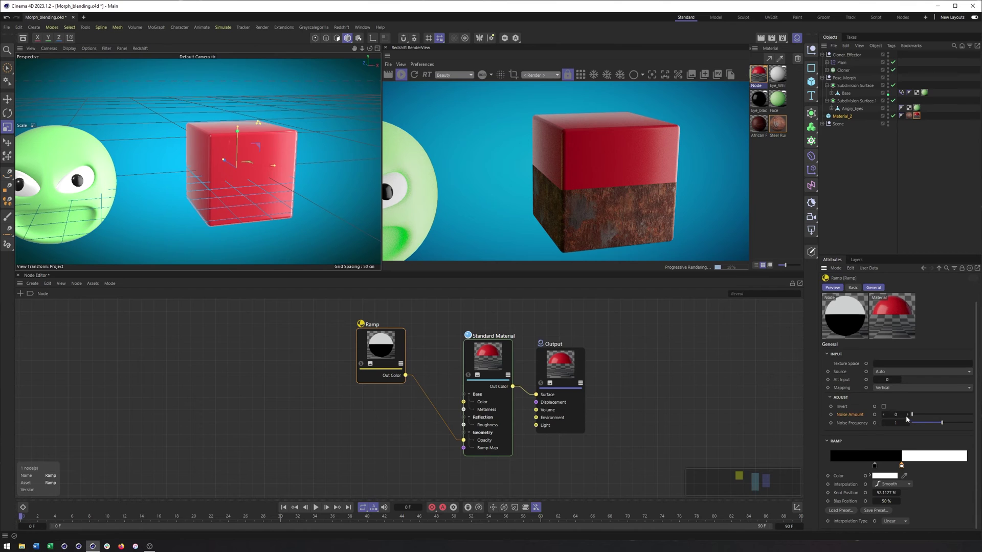
# - Raise the Ramp's Noise Amount and push the knot to about 73%
pyautogui.moveTo(915, 416); pyautogui.dragTo(923, 416)
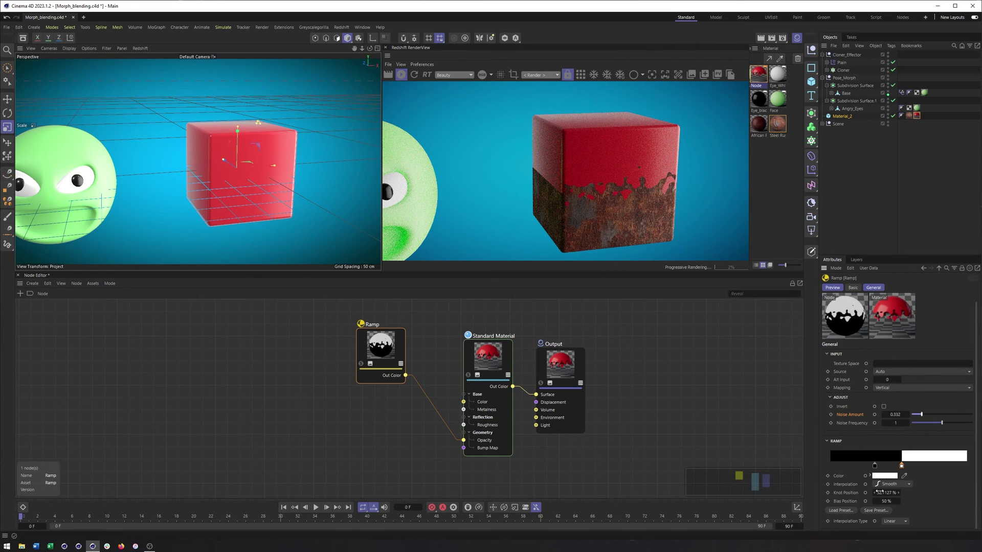
pyautogui.moveTo(902, 465); pyautogui.dragTo(908, 467)
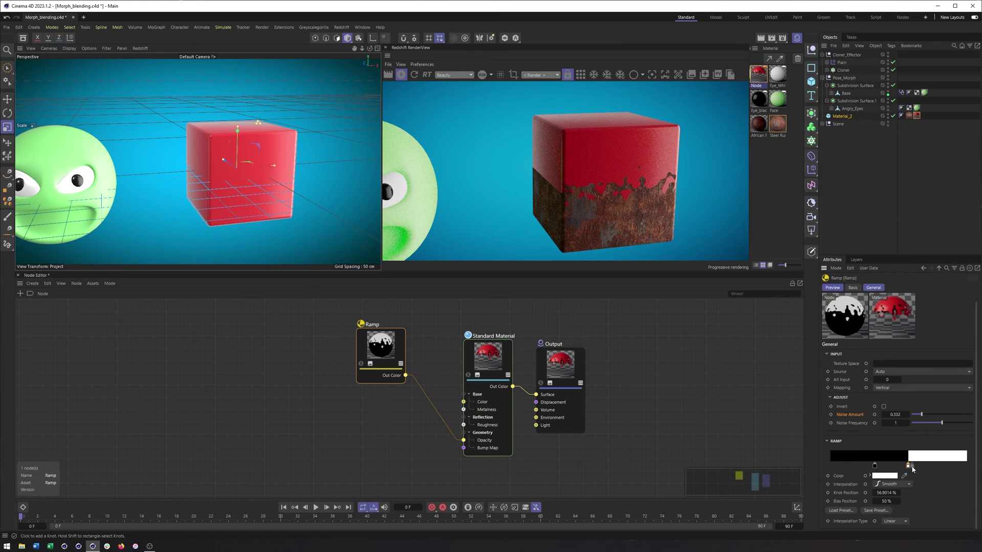
pyautogui.moveTo(909, 468); pyautogui.dragTo(931, 468)
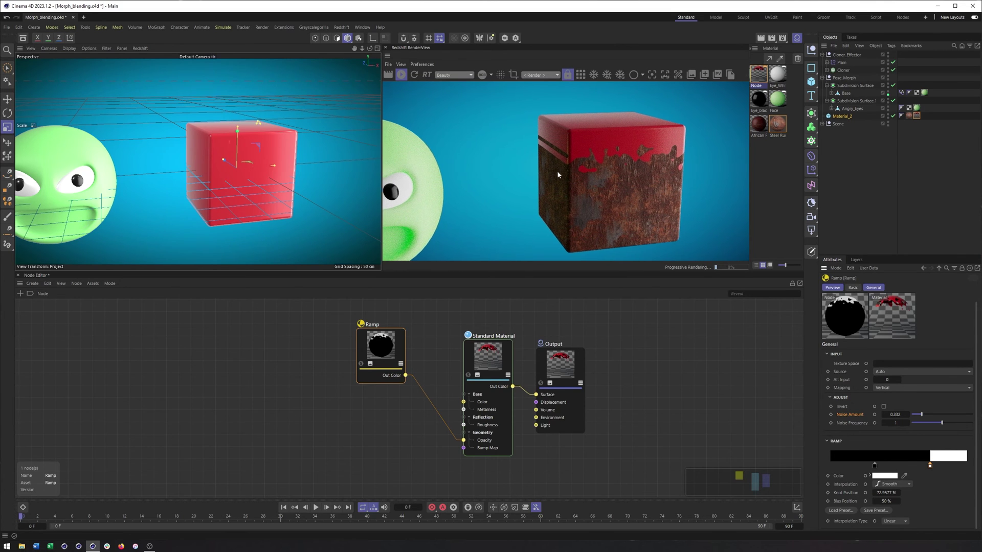
pyautogui.keyDown('alt'); pyautogui.moveTo(278, 167); pyautogui.dragTo(287, 138); pyautogui.keyUp('alt')
# - Try Frontal projection on the cube's material tag, then switch it back to Flat
pyautogui.click(917, 117)
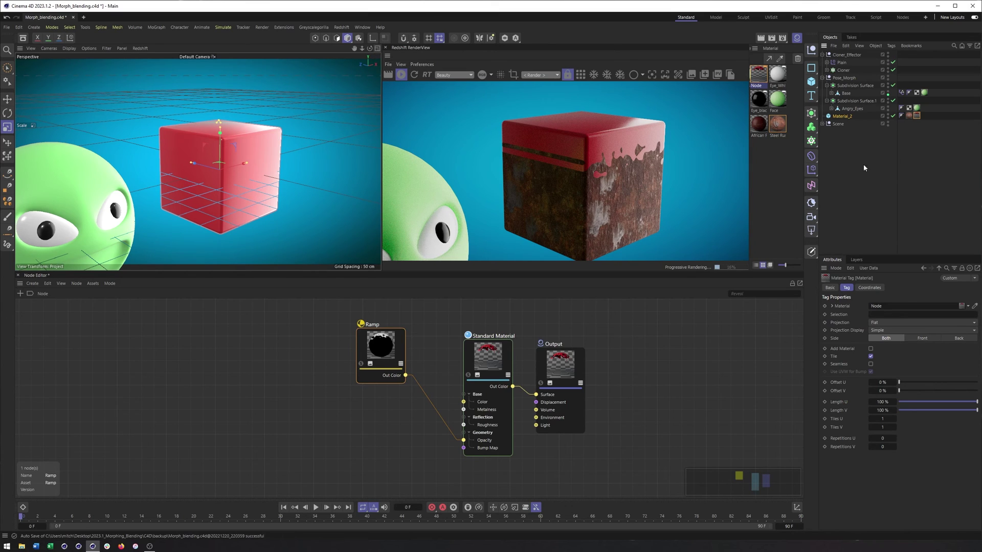
pyautogui.click(908, 322)
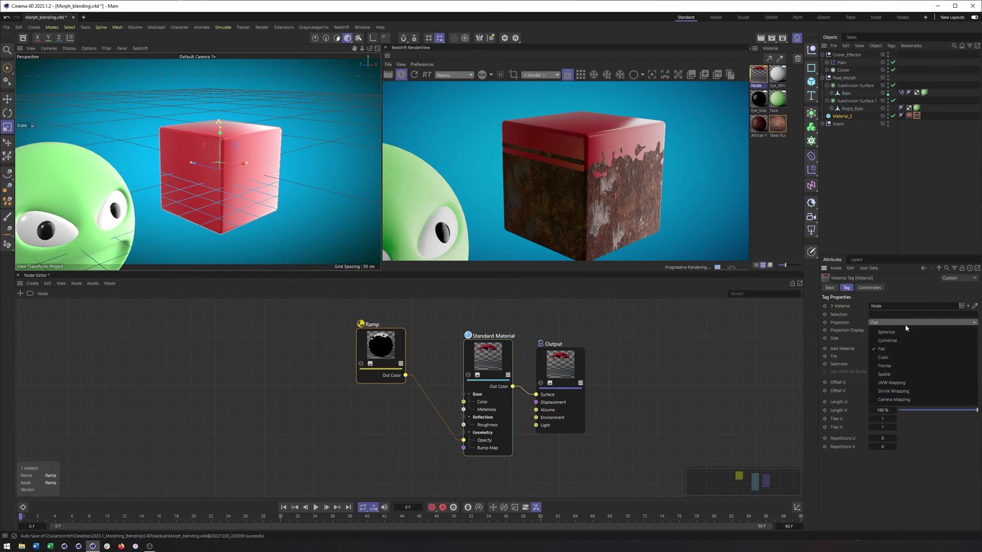
pyautogui.click(909, 364)
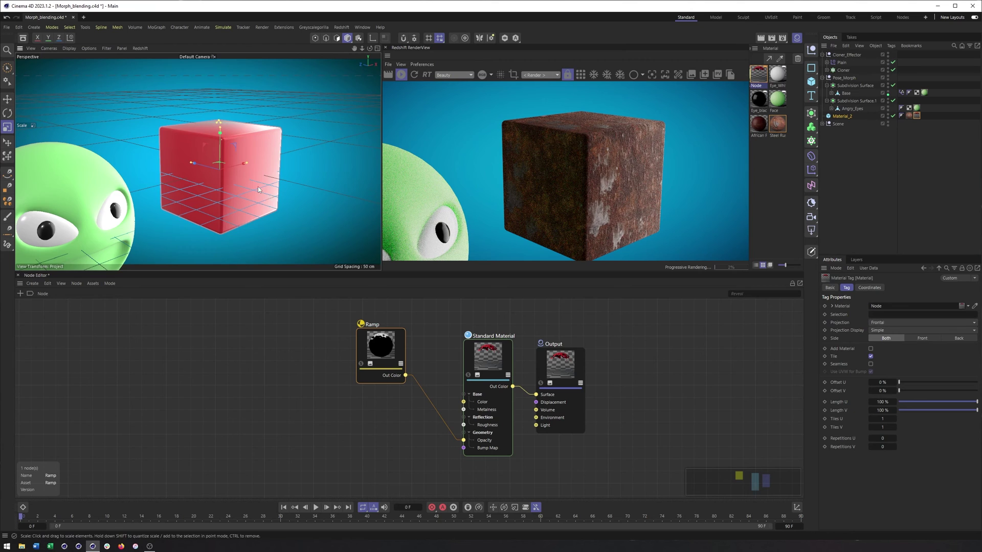
pyautogui.keyDown('alt'); pyautogui.moveTo(258, 186); pyautogui.dragTo(261, 138); pyautogui.keyUp('alt')
pyautogui.click(883, 323)
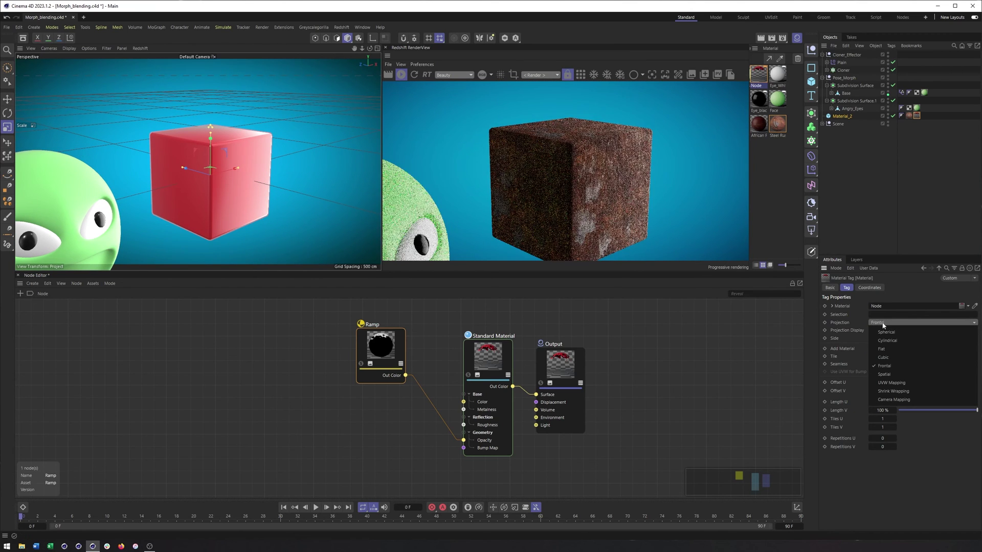
pyautogui.click(891, 346)
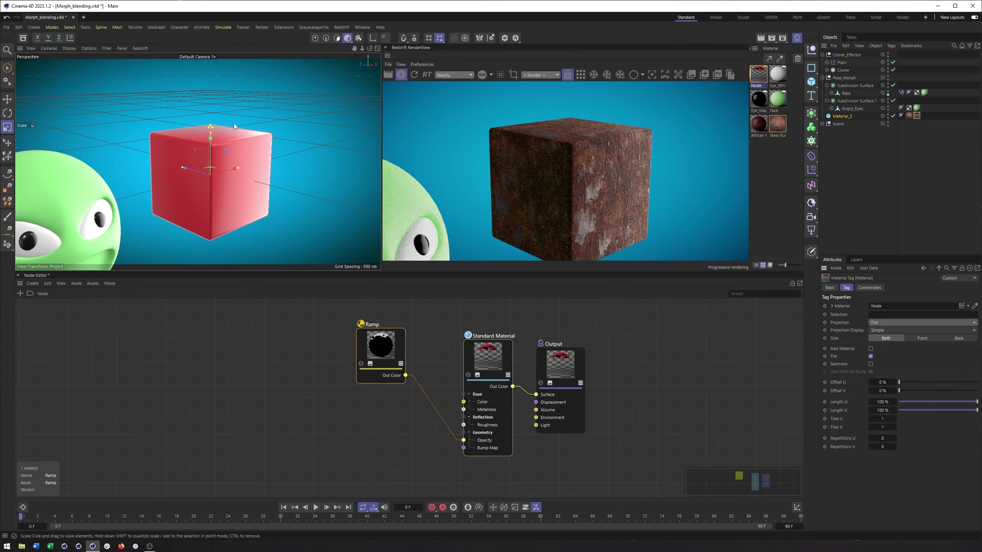
# - In Texture mode, scale the texture placement to about 137% and move it up the cube
pyautogui.click(358, 39)
pyautogui.press('r')
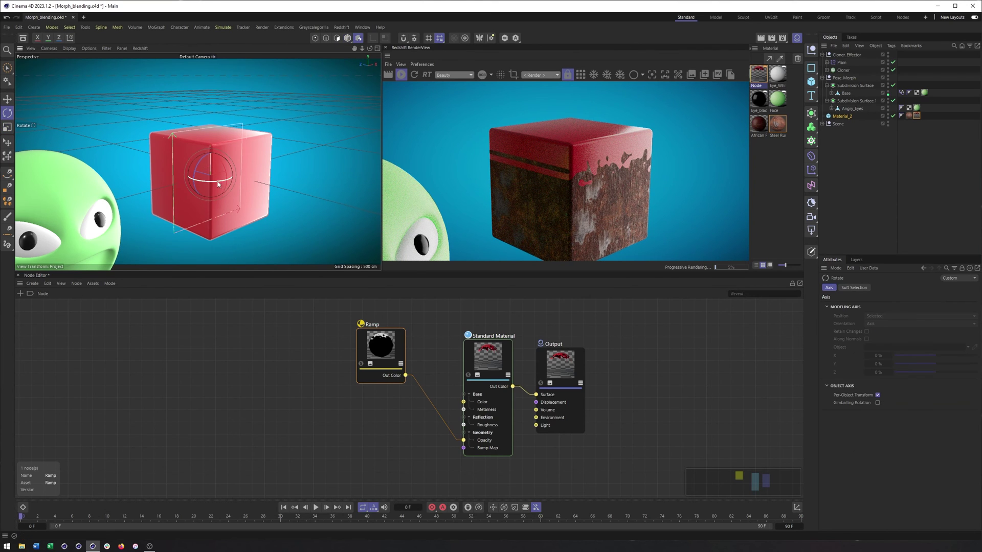
pyautogui.press('t')
pyautogui.moveTo(220, 176); pyautogui.dragTo(307, 180)
pyautogui.press('e')
pyautogui.moveTo(210, 146); pyautogui.dragTo(183, 179)
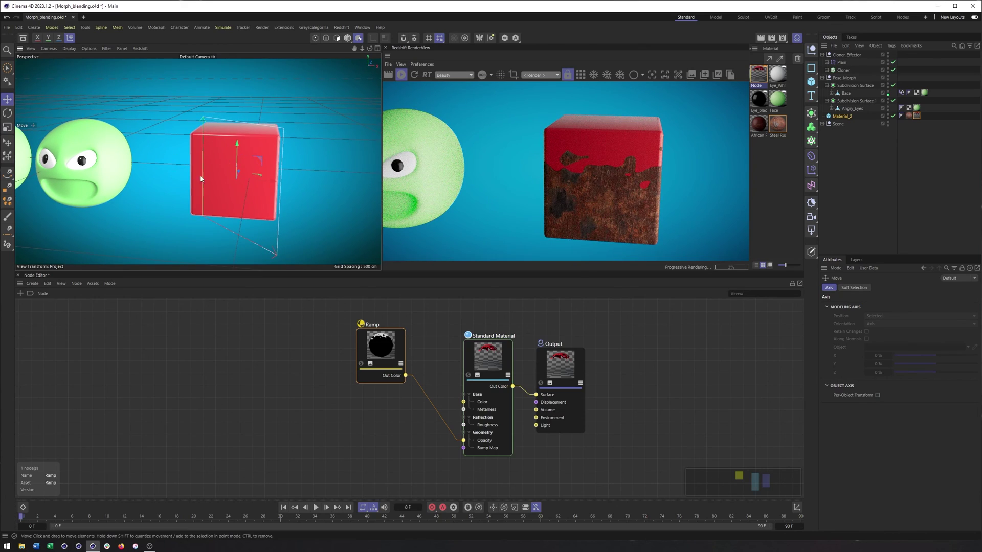
pyautogui.keyDown('alt'); pyautogui.moveTo(200, 178); pyautogui.dragTo(234, 169); pyautogui.keyUp('alt')
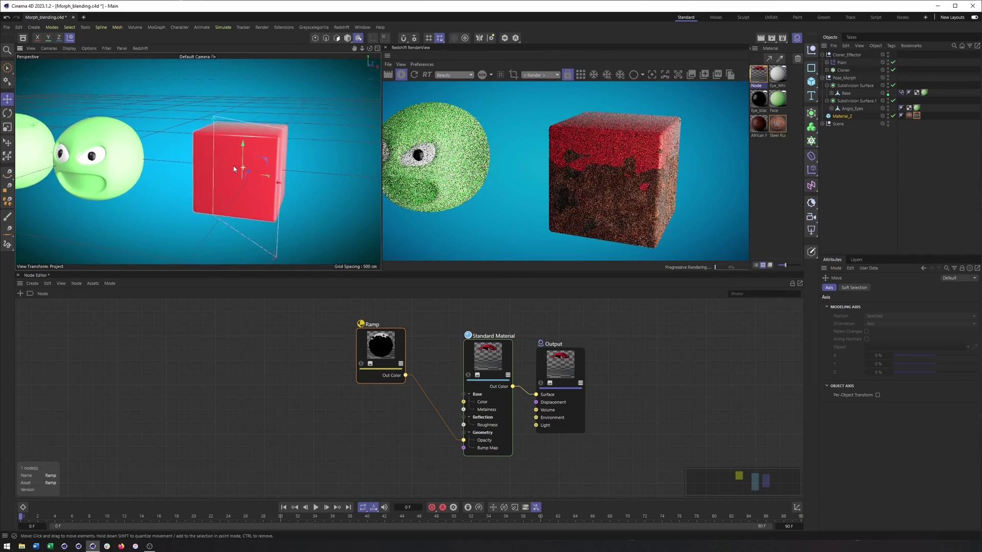
pyautogui.keyDown('alt'); pyautogui.moveTo(220, 143); pyautogui.dragTo(258, 158, button='right'); pyautogui.keyUp('alt')
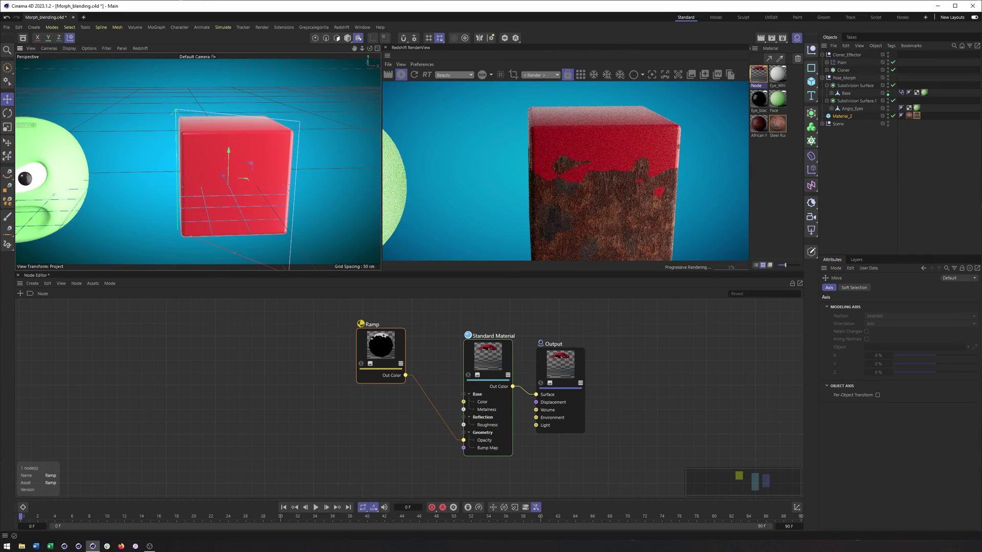
pyautogui.click(918, 116)
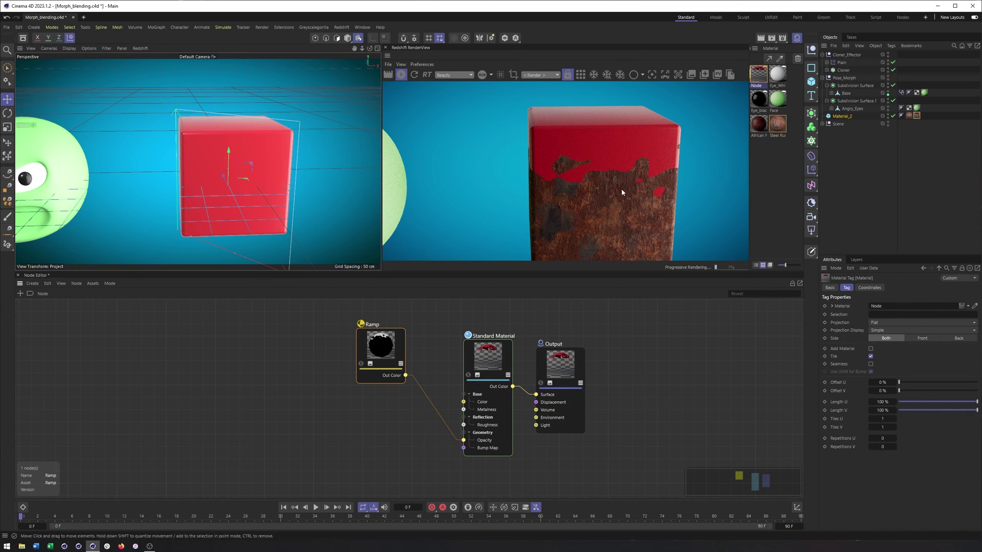
pyautogui.click(362, 350)
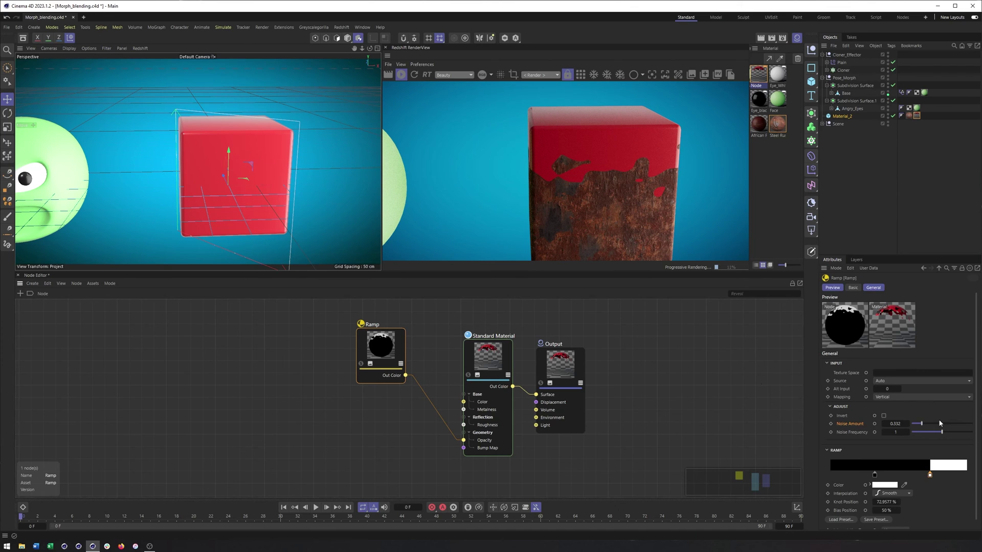
# - Set the Ramp's Noise Amount to 0.156 and Noise Frequency to 2.154
pyautogui.click(919, 424)
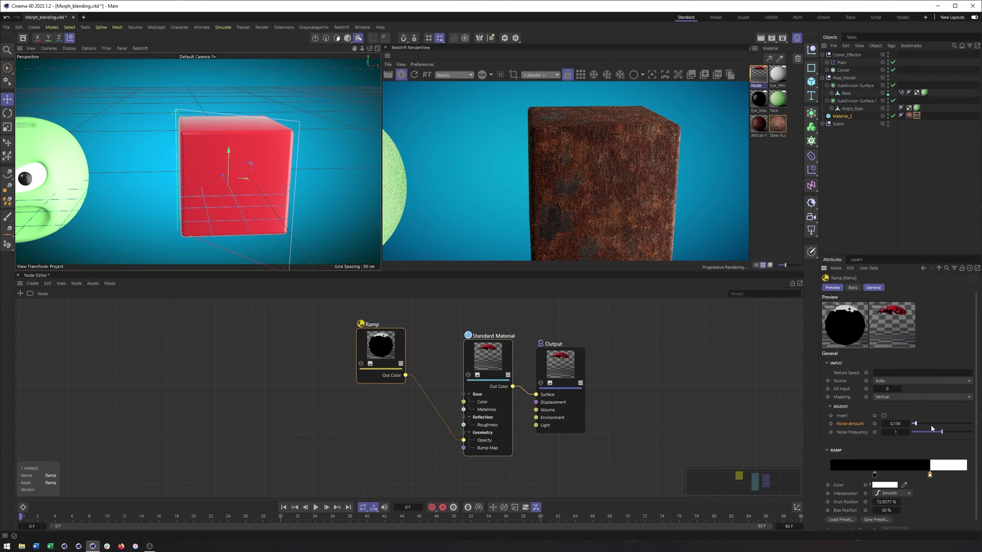
pyautogui.moveTo(947, 433); pyautogui.dragTo(950, 432)
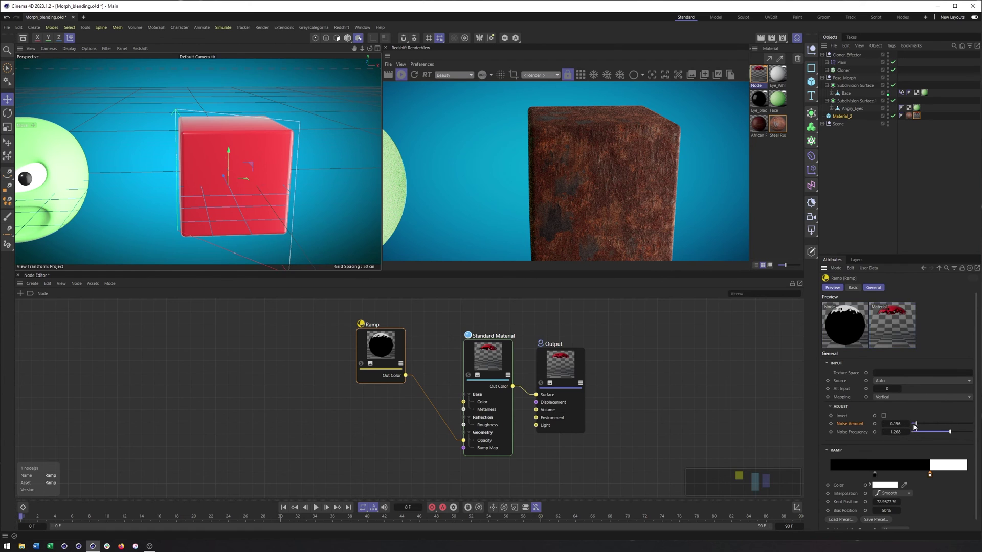
pyautogui.moveTo(950, 433); pyautogui.dragTo(936, 433)
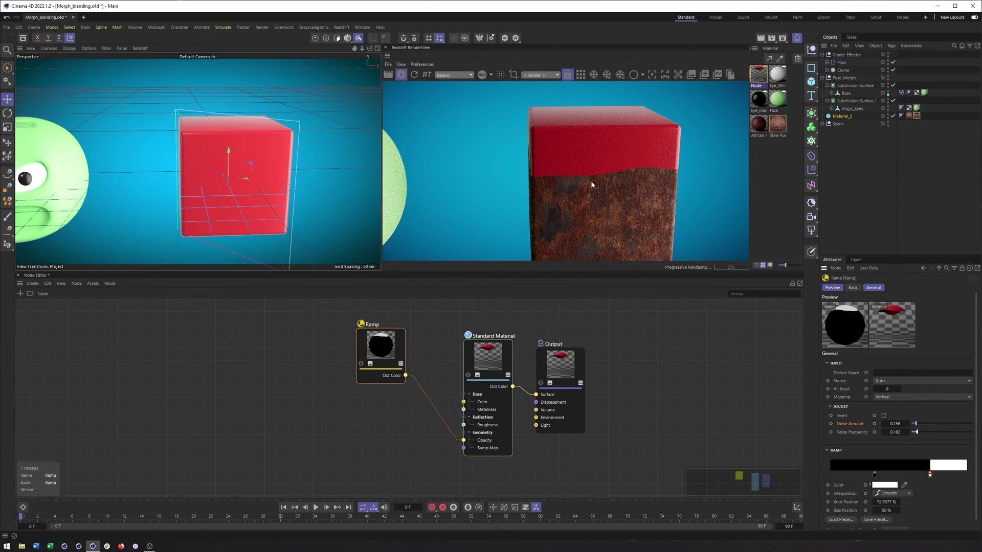
pyautogui.doubleClick(895, 432)
pyautogui.write('2')
pyautogui.press('Return')
pyautogui.moveTo(909, 433); pyautogui.dragTo(909, 434)
pyautogui.moveTo(613, 152); pyautogui.dragTo(607, 165, button='middle')
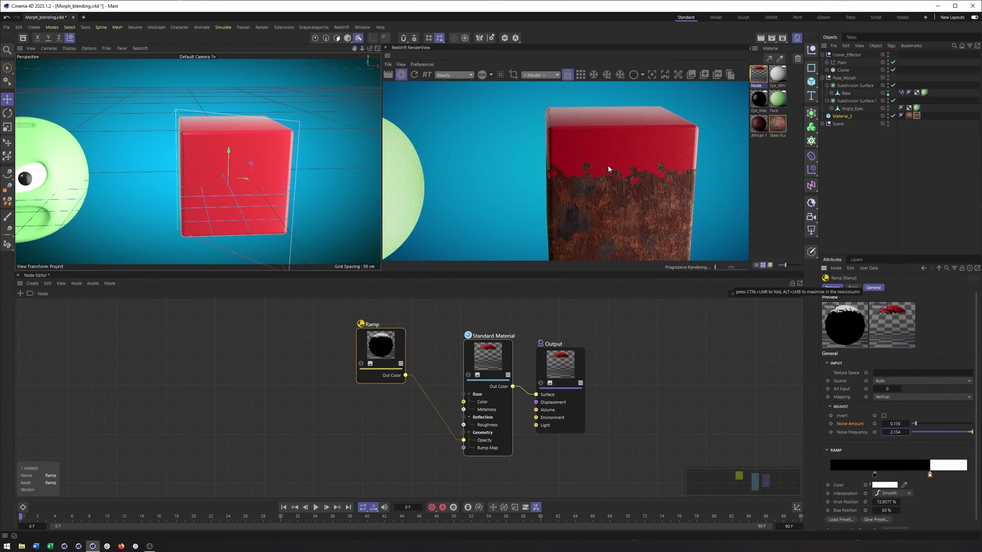
pyautogui.keyDown('alt'); pyautogui.moveTo(307, 176); pyautogui.dragTo(225, 177); pyautogui.keyUp('alt')
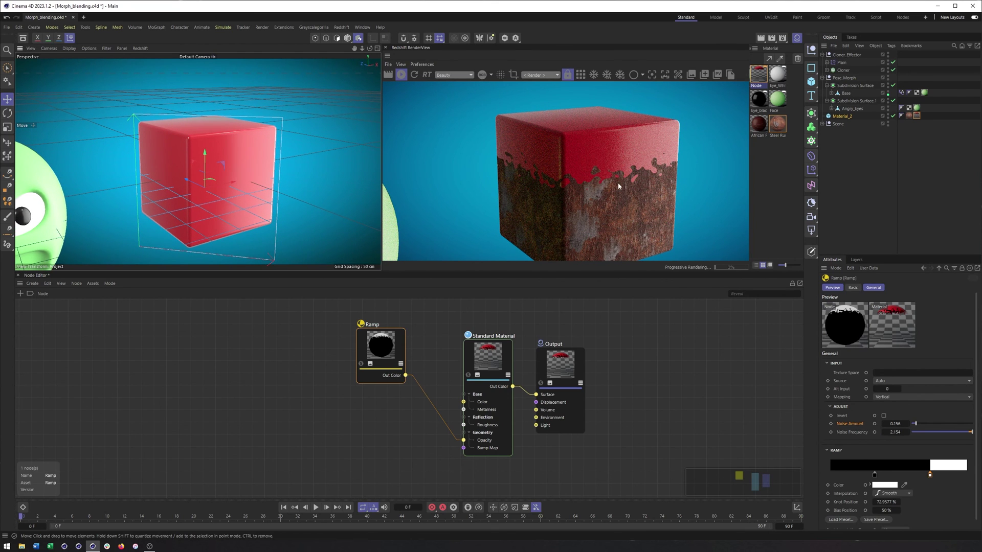
pyautogui.click(917, 116)
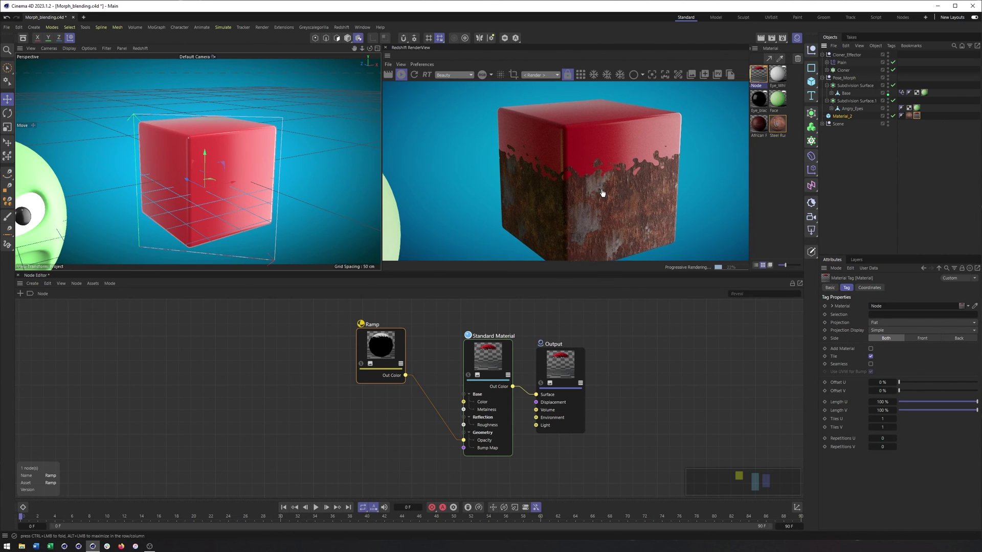
# - Orbit to a frontal view of the cube and zoom out to frame the whole scene
pyautogui.keyDown('alt'); pyautogui.moveTo(351, 207); pyautogui.dragTo(252, 208); pyautogui.keyUp('alt')
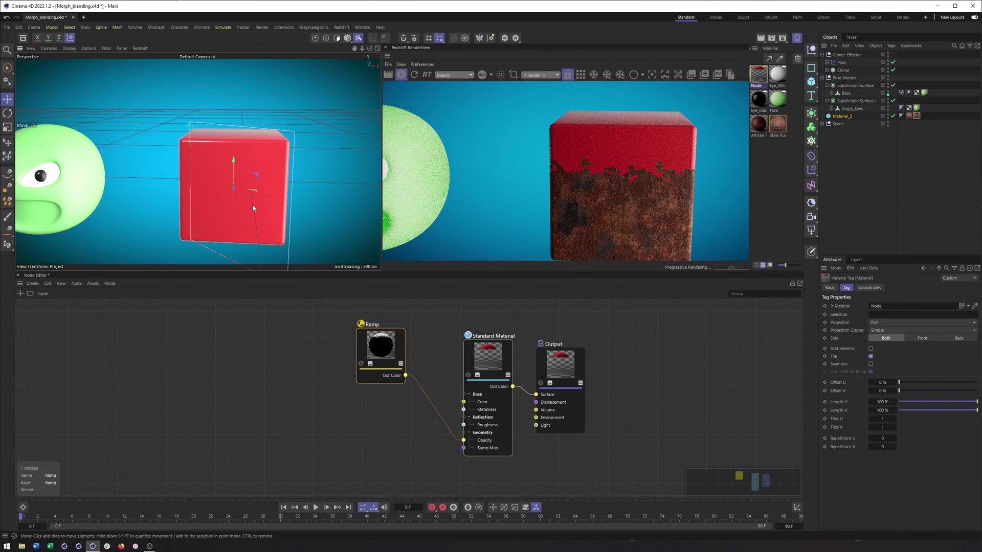
pyautogui.scroll(-10, 287, 198)
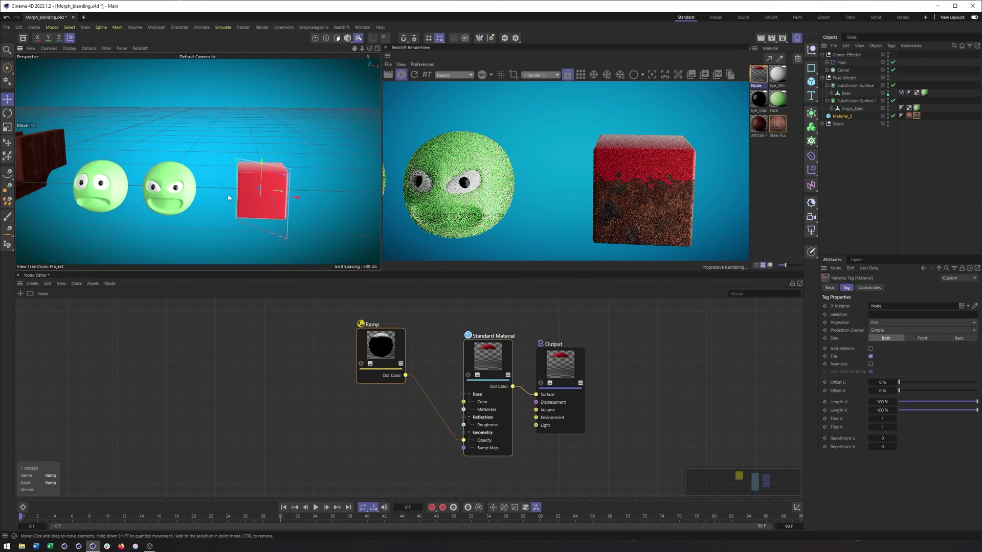